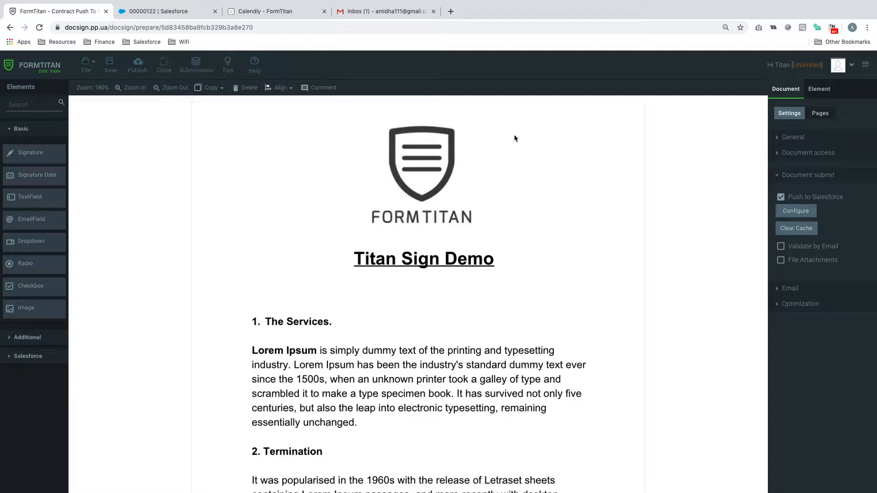
# Switch to the Salesforce contract record and clear its billing city, country and postal code.
pyautogui.scroll(-15, 505, 288)
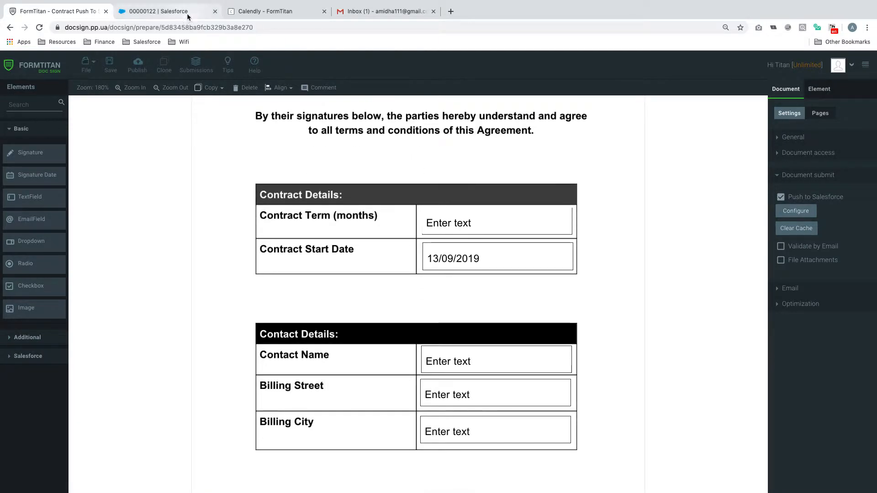
pyautogui.click(160, 11)
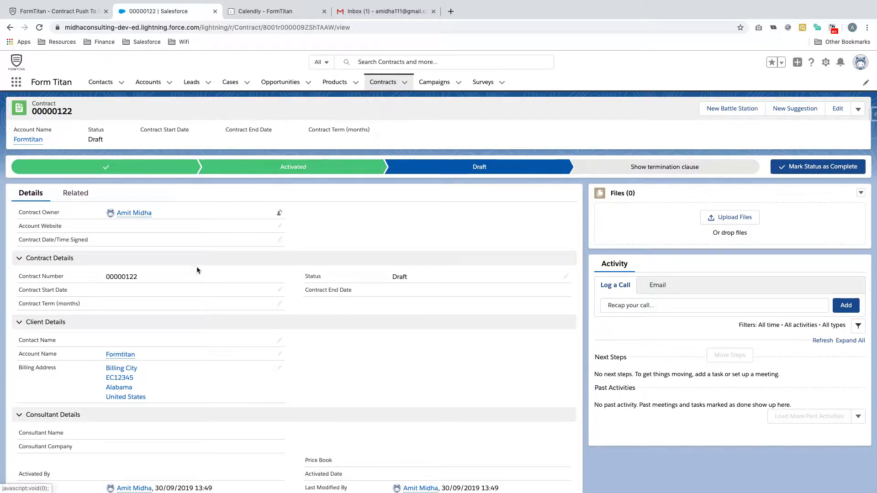
pyautogui.scroll(-1, 196, 267)
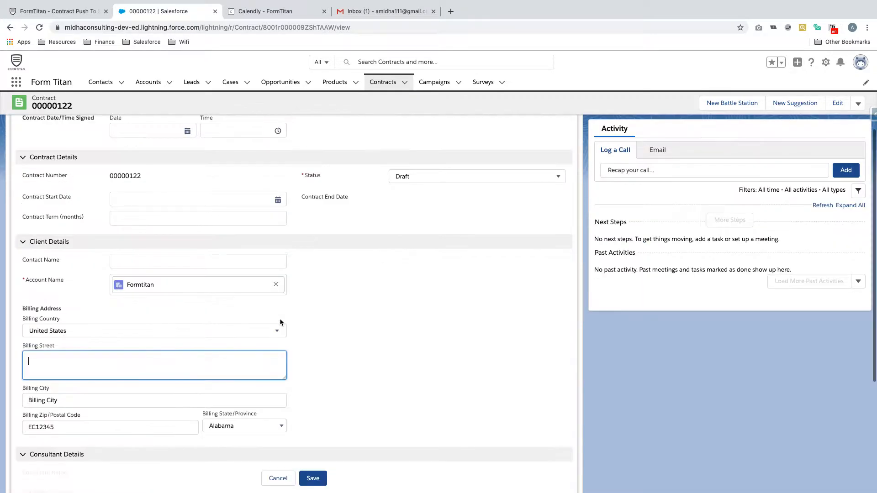
pyautogui.scroll(-3, 279, 321)
pyautogui.press('Tab')
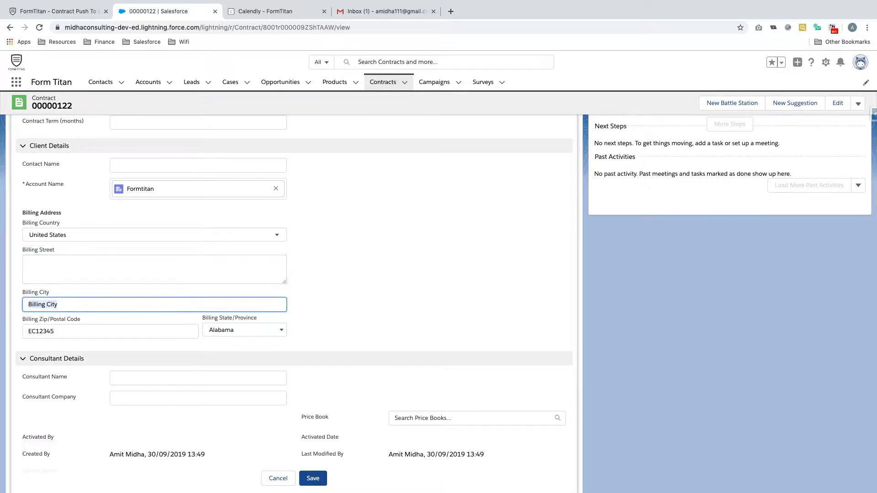
pyautogui.press('BackSpace')
pyautogui.click(125, 249)
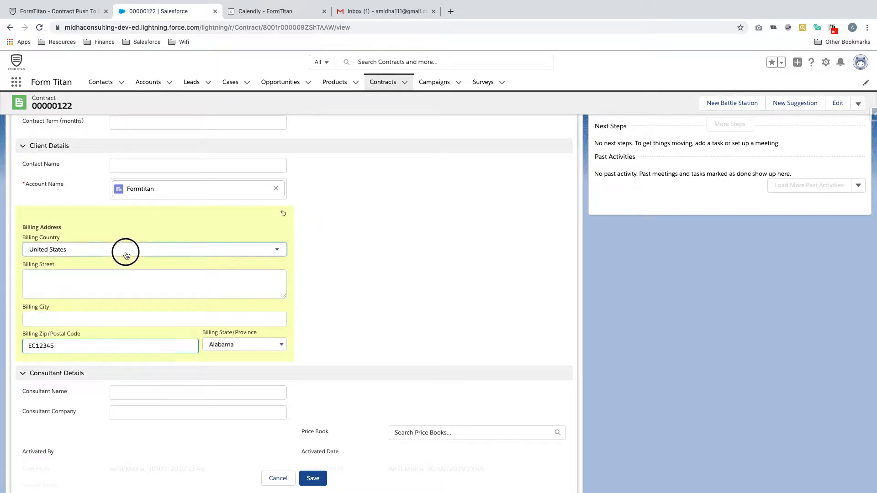
pyautogui.click(78, 253)
pyautogui.click(64, 268)
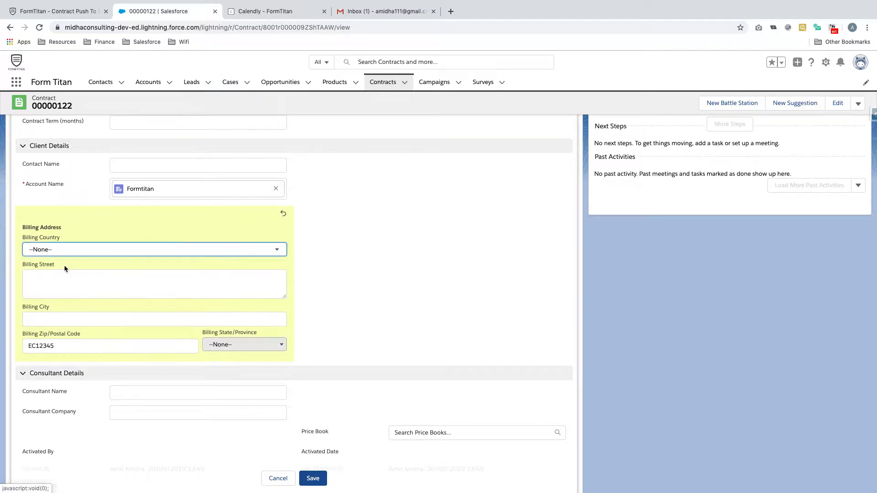
pyautogui.doubleClick(95, 344)
pyautogui.press('BackSpace')
pyautogui.click(351, 313)
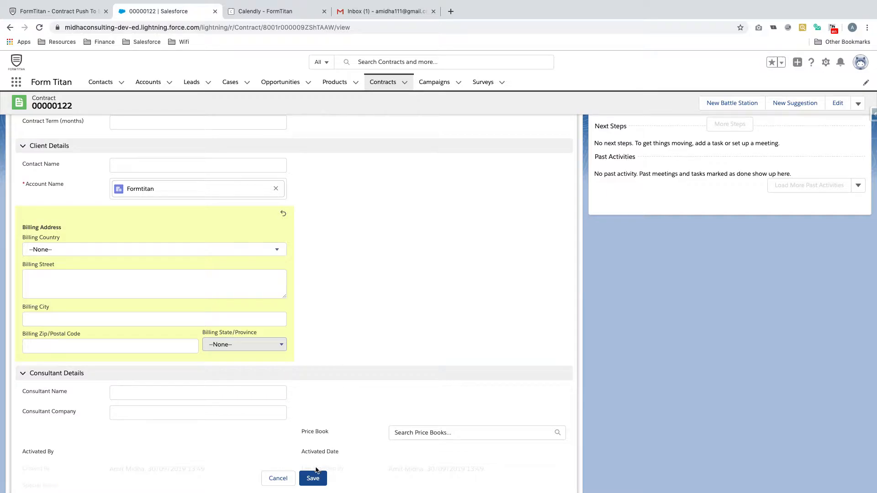
# Look over the rest of the contract edit form and save the record.
pyautogui.scroll(3, 348, 318)
pyautogui.scroll(2, 346, 323)
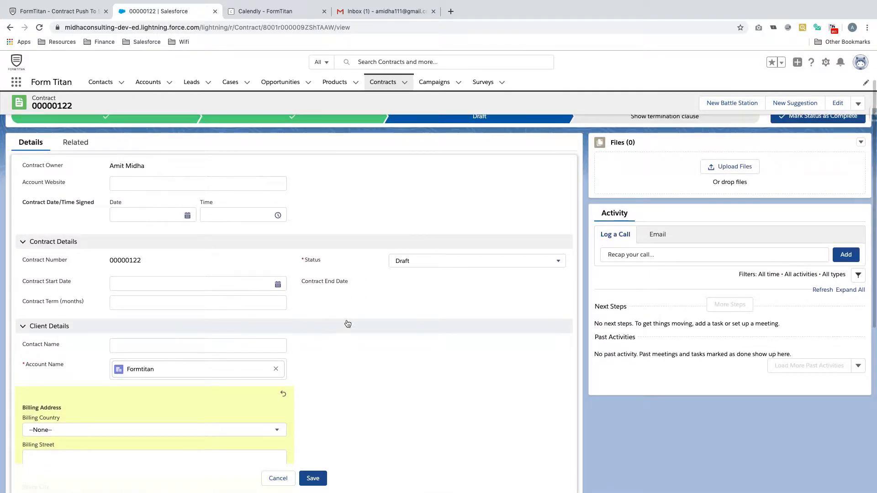
pyautogui.scroll(-5, 347, 323)
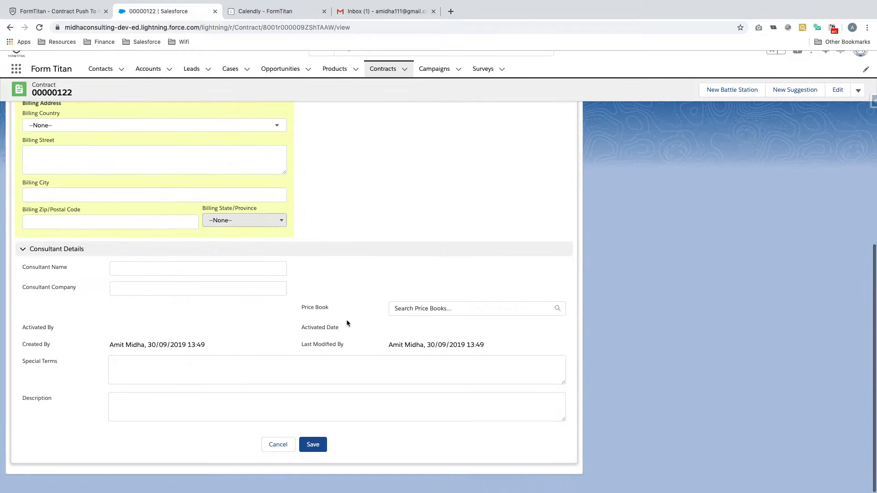
pyautogui.scroll(6, 346, 323)
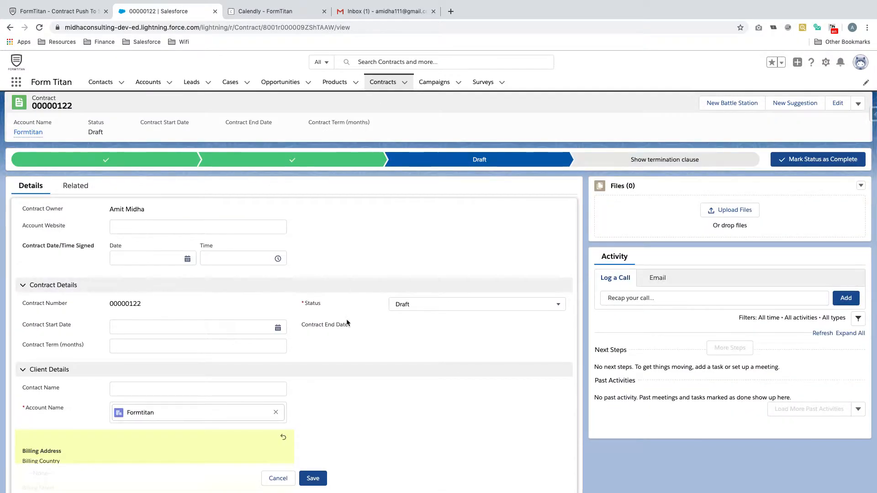
pyautogui.click(247, 389)
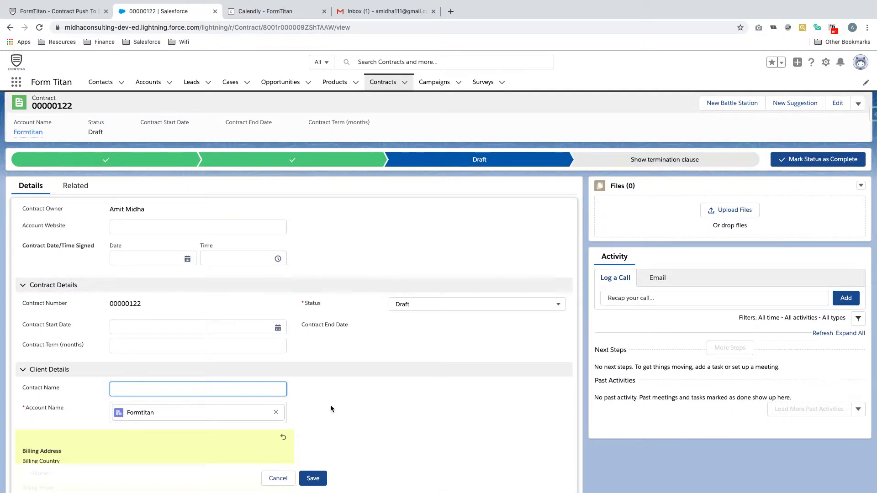
pyautogui.click(311, 478)
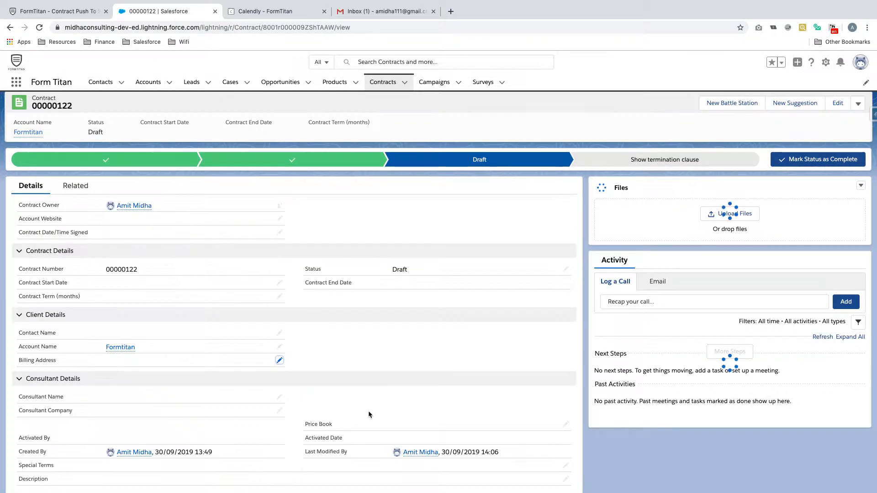
# Highlight the contract's record ID in the Salesforce page address.
pyautogui.scroll(-1, 368, 404)
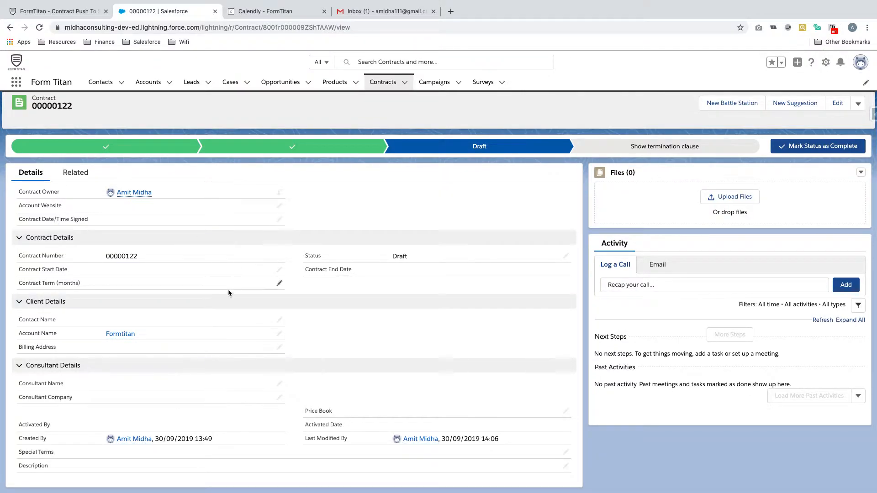
pyautogui.click(393, 28)
pyautogui.doubleClick(322, 28)
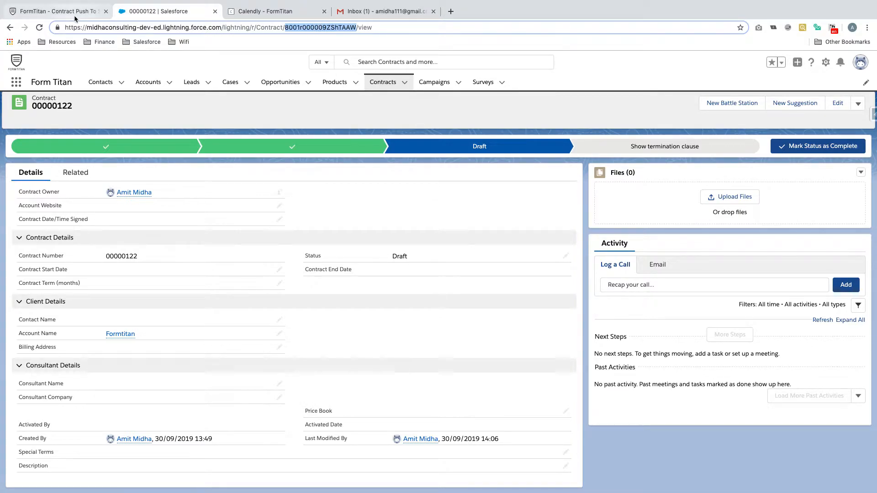
# In the FormTitan template, inspect the tags of the contract term, start date, contact name, billing street and billing city fields.
pyautogui.click(48, 11)
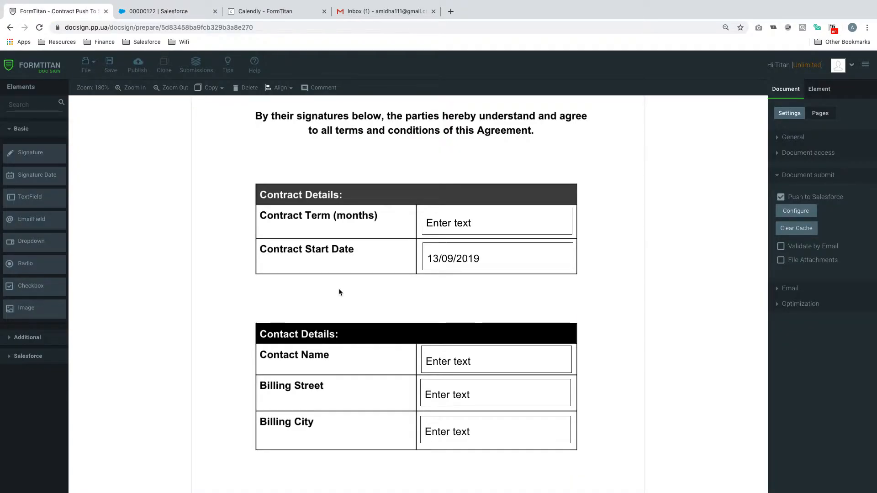
pyautogui.click(510, 222)
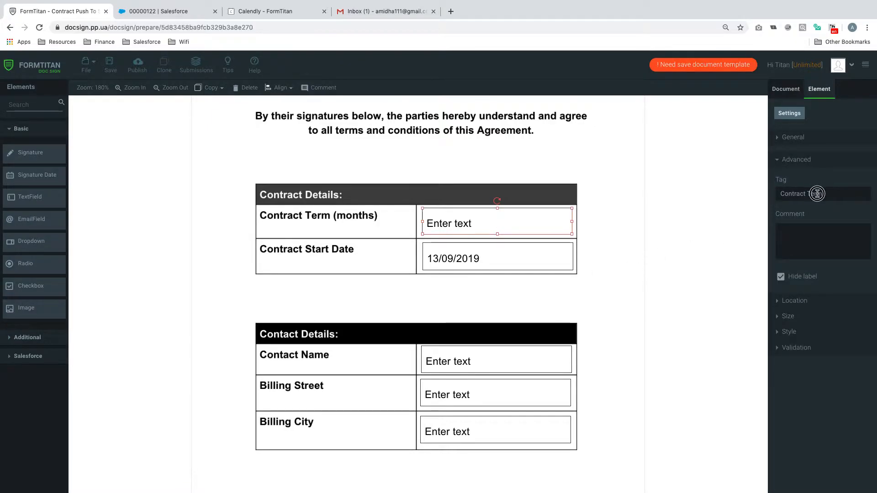
pyautogui.click(492, 259)
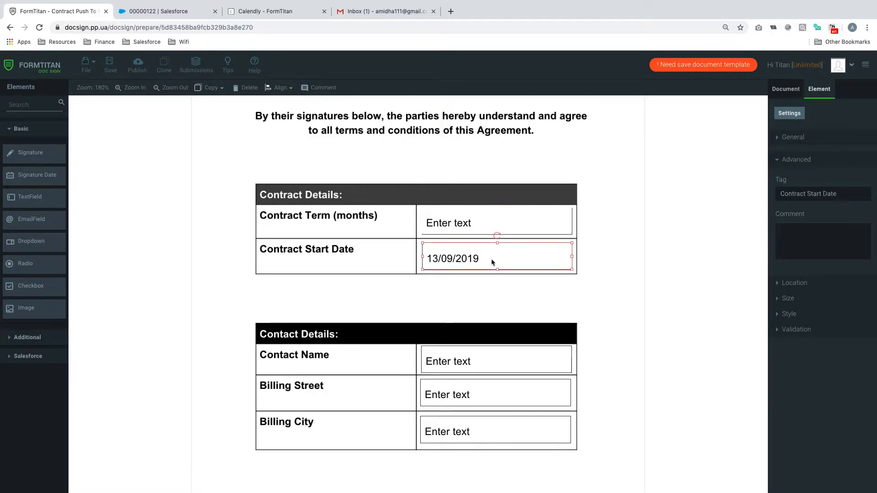
pyautogui.click(486, 364)
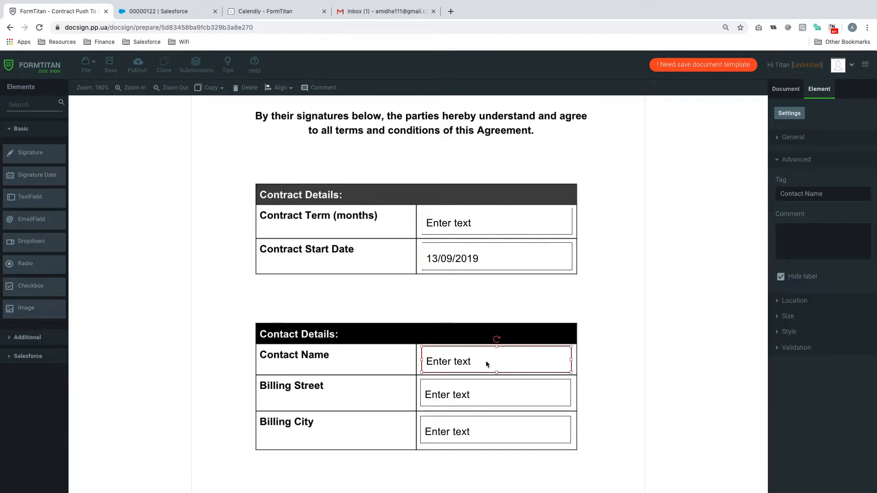
pyautogui.click(485, 392)
pyautogui.click(485, 427)
pyautogui.scroll(-10, 498, 451)
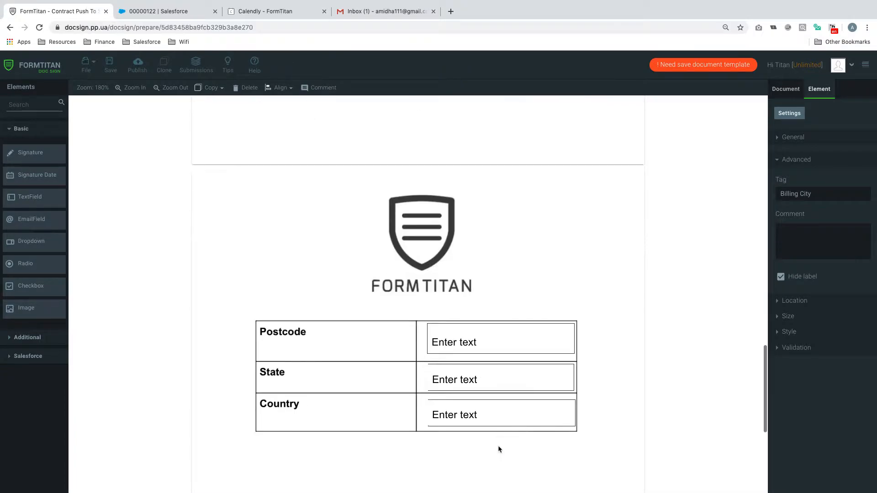
# Inspect the tags of the Postcode, State, Country and Signature fields on the template's last page.
pyautogui.click(517, 345)
pyautogui.click(499, 371)
pyautogui.click(486, 407)
pyautogui.scroll(-5, 483, 453)
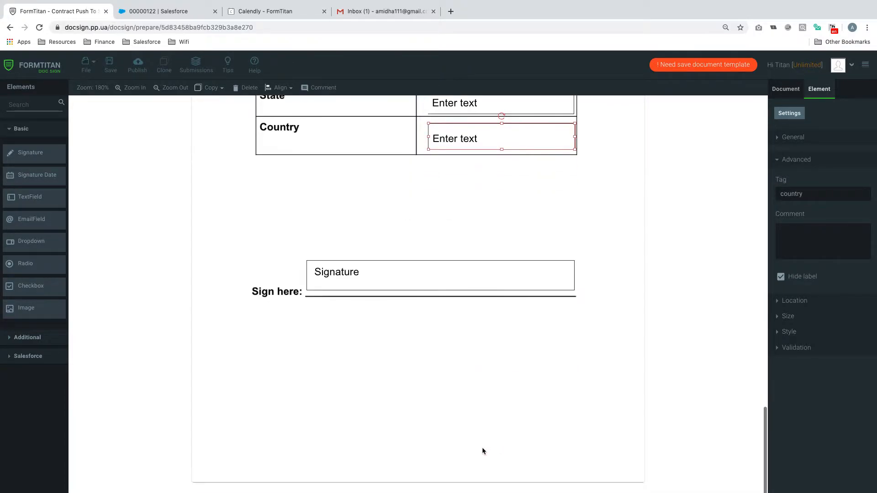
pyautogui.click(477, 297)
pyautogui.click(539, 273)
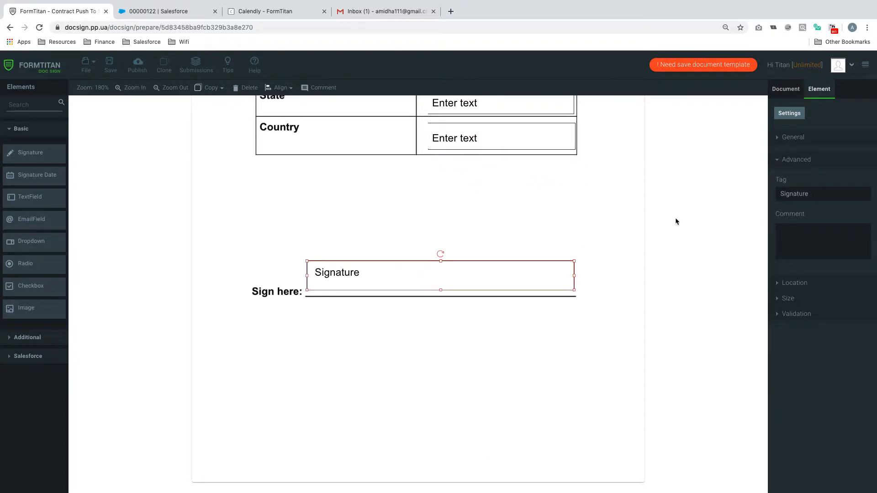
# Open the document's Push to Salesforce configuration and set the Contract push to Update.
pyautogui.click(778, 97)
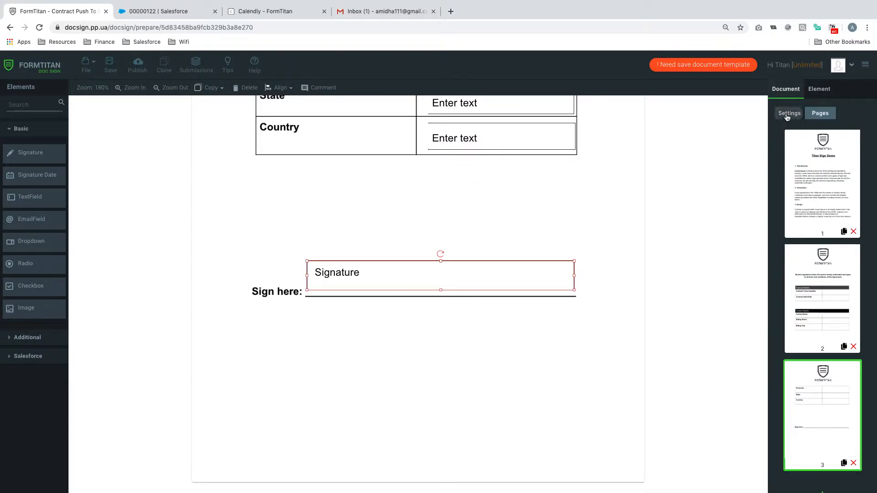
pyautogui.click(786, 116)
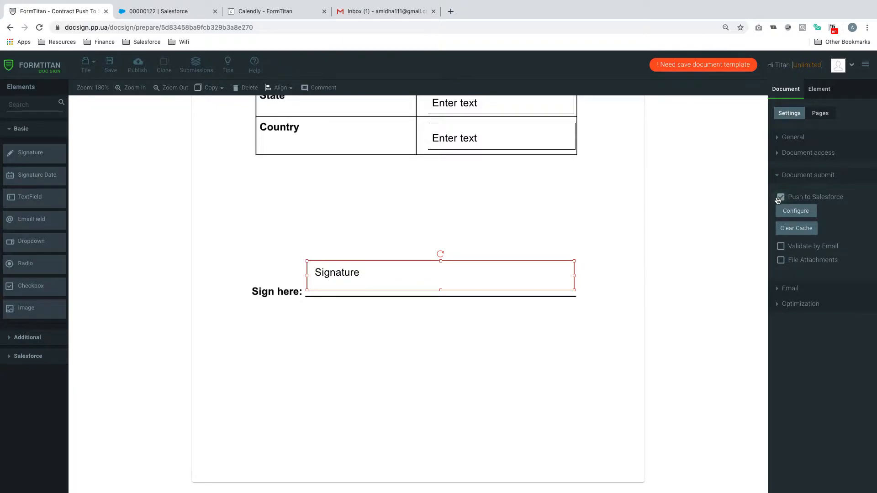
pyautogui.click(787, 210)
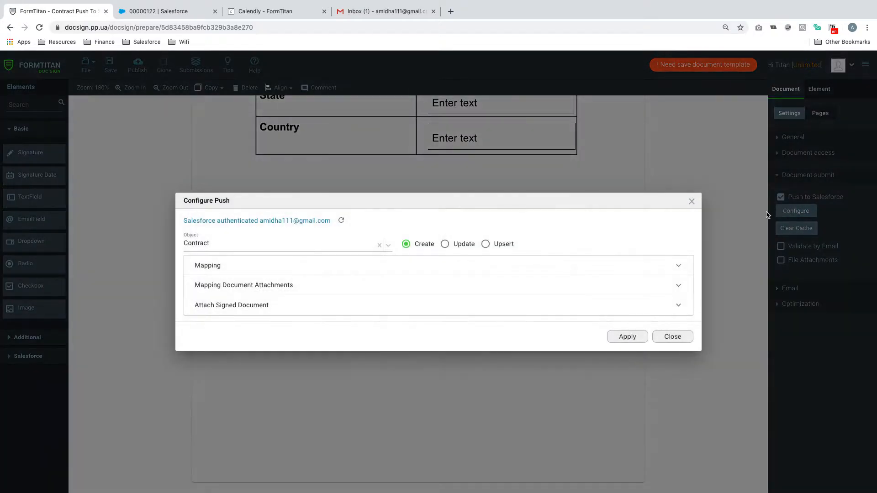
pyautogui.click(445, 244)
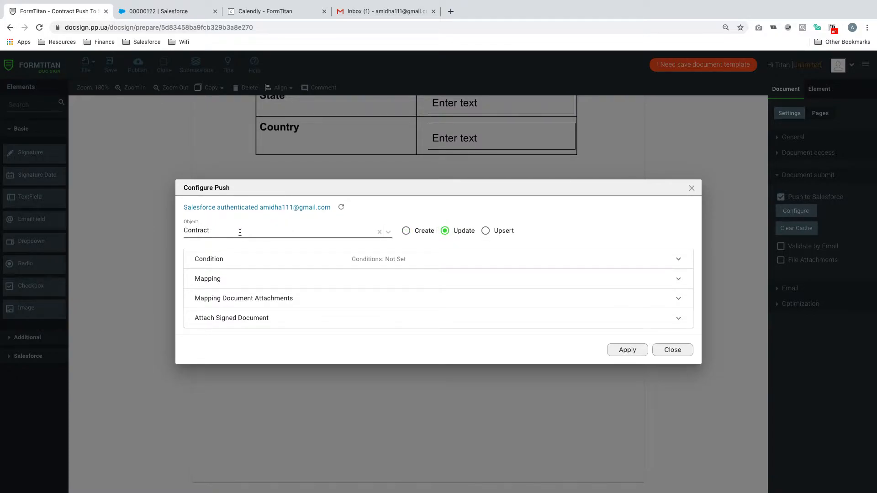
# Add a query condition where Contract ID equals a Static Value.
pyautogui.click(260, 264)
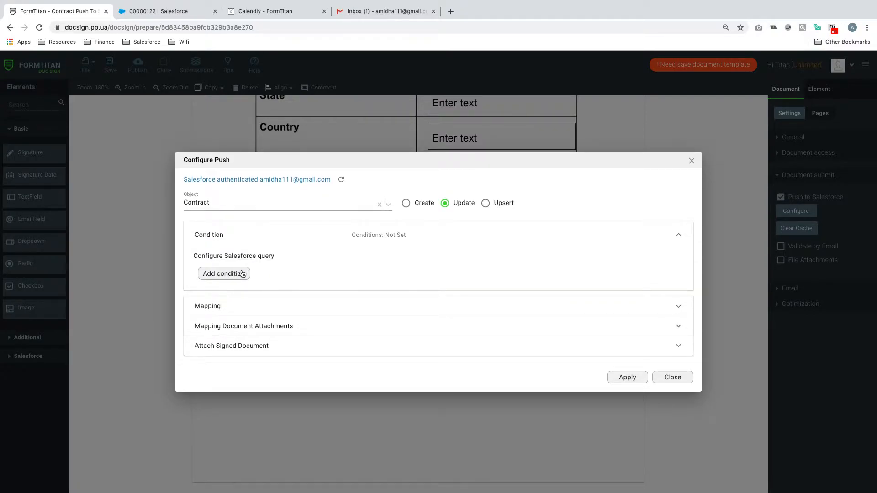
pyautogui.click(242, 273)
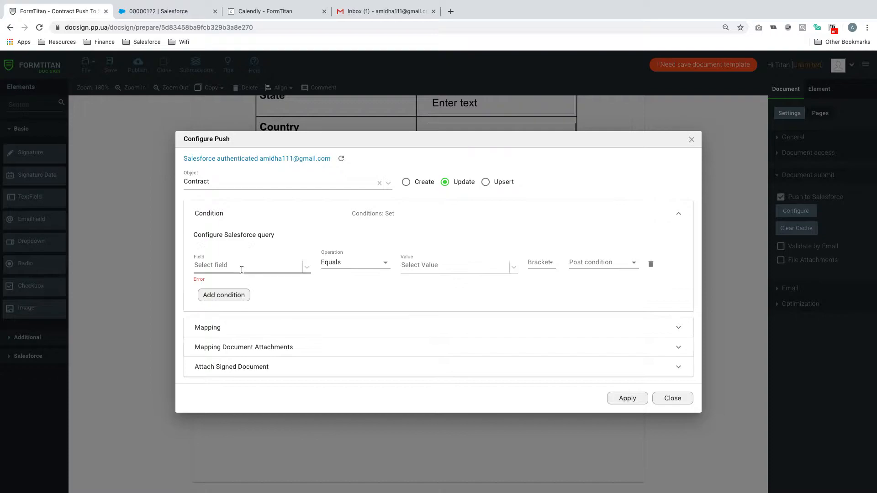
pyautogui.click(245, 263)
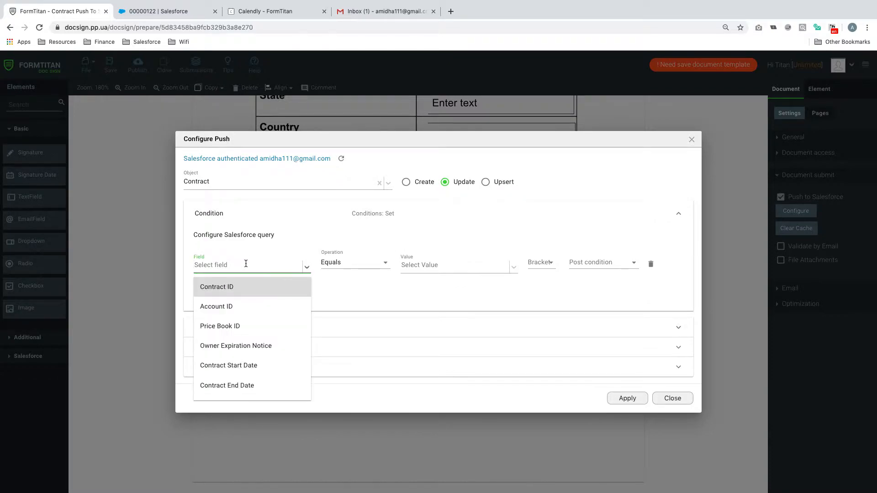
pyautogui.click(242, 287)
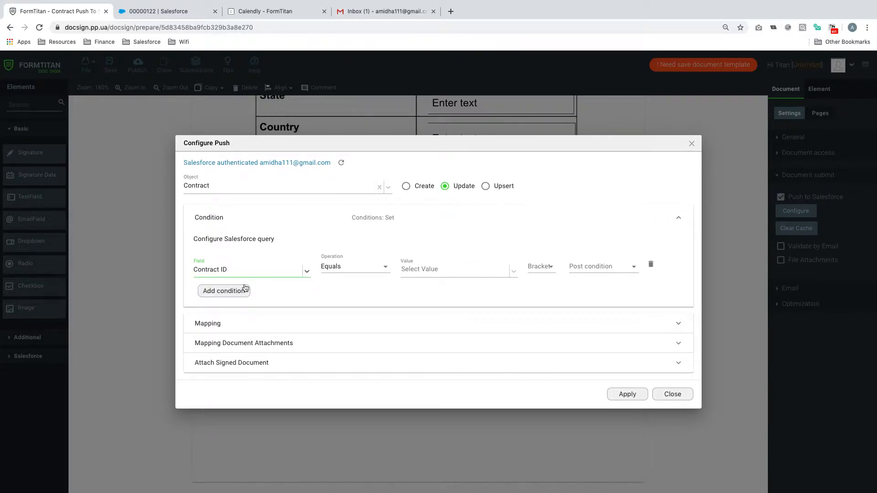
pyautogui.click(425, 270)
pyautogui.write('sat')
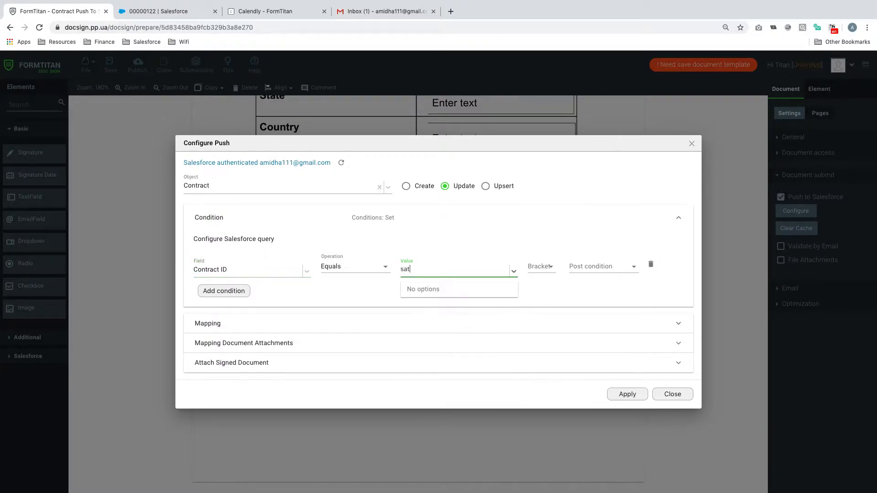
pyautogui.press('BackSpace')
pyautogui.write('t')
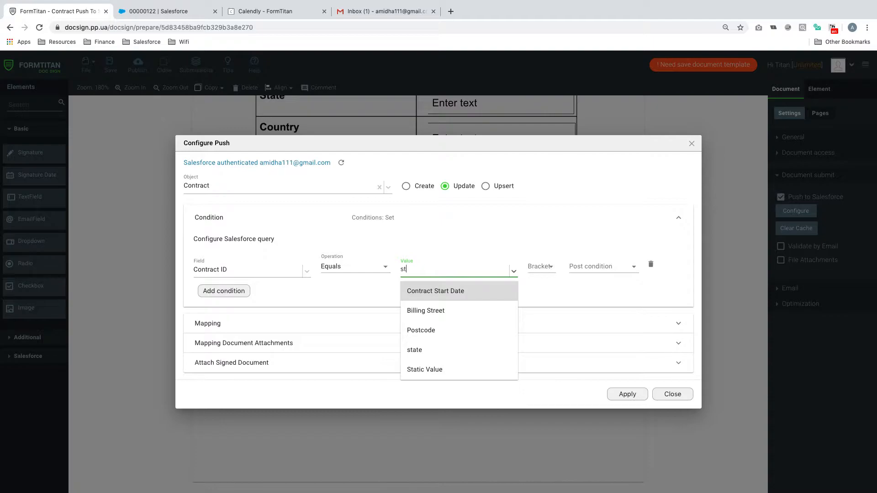
pyautogui.click(456, 369)
# Copy the contract's record ID from the Salesforce page address and paste it as the condition's static value in FormTitan.
pyautogui.click(178, 11)
pyautogui.doubleClick(299, 27)
pyautogui.press('super+c')
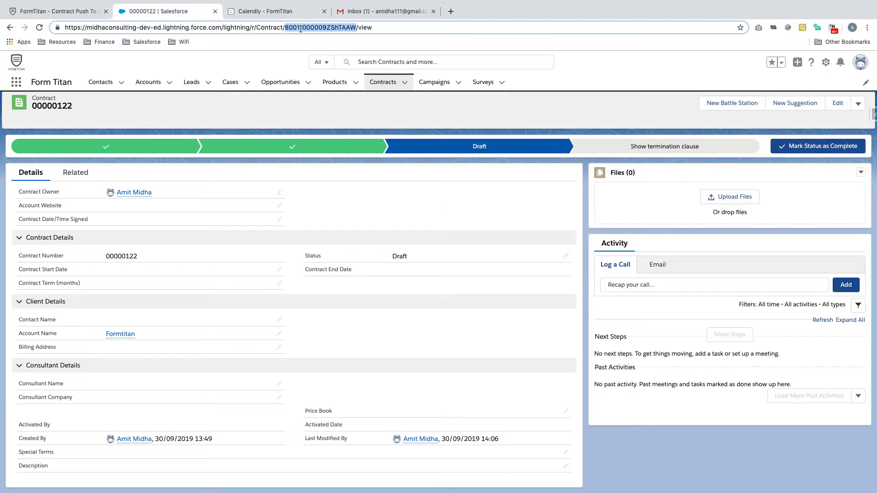
pyautogui.click(81, 11)
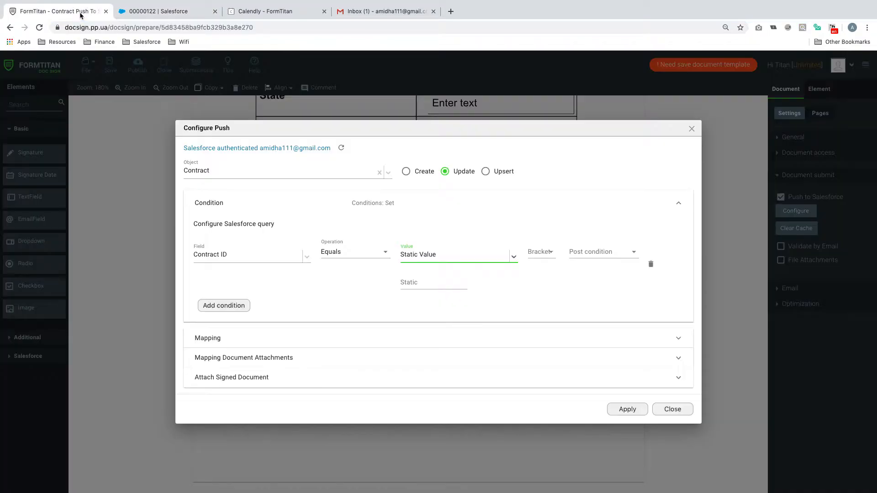
pyautogui.click(433, 282)
pyautogui.press('super+v')
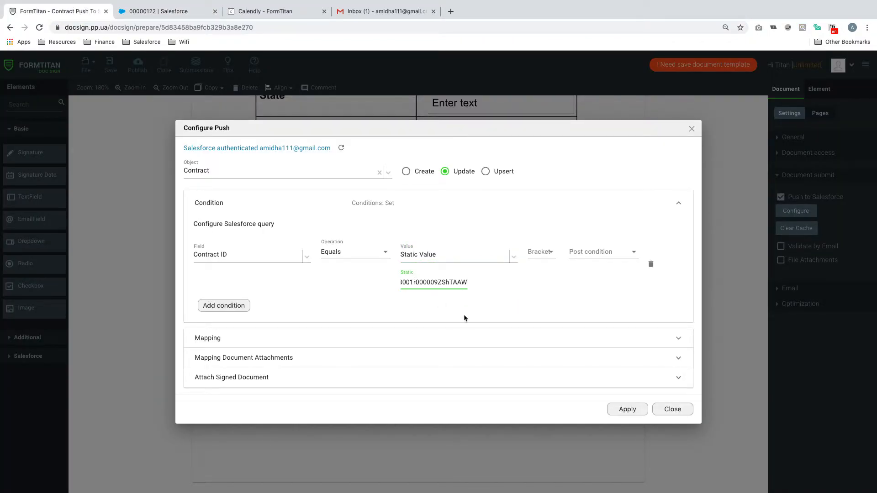
pyautogui.click(464, 315)
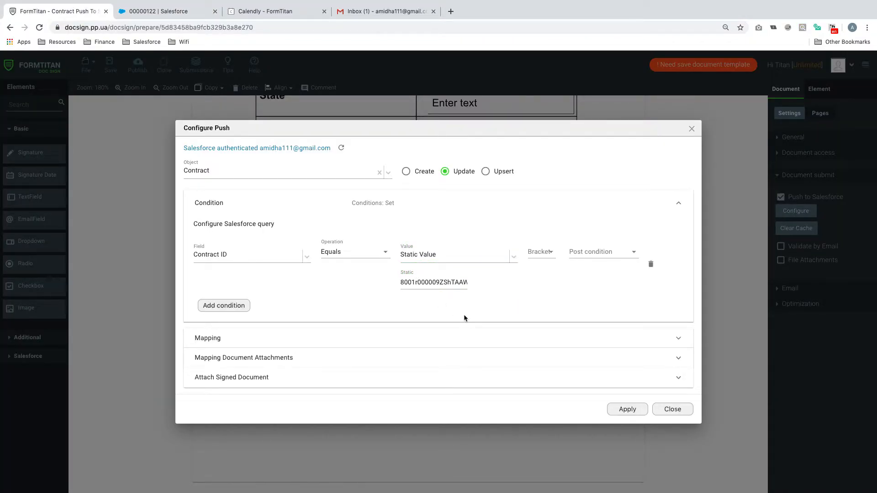
pyautogui.click(247, 305)
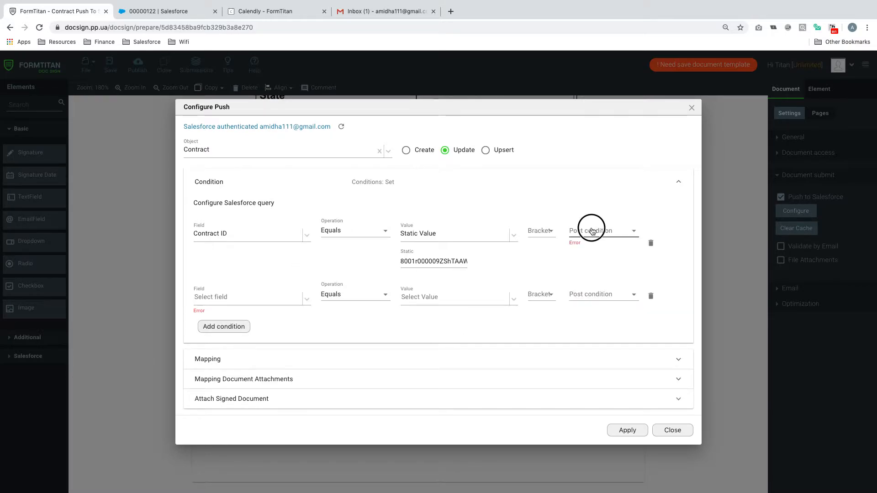
pyautogui.click(591, 231)
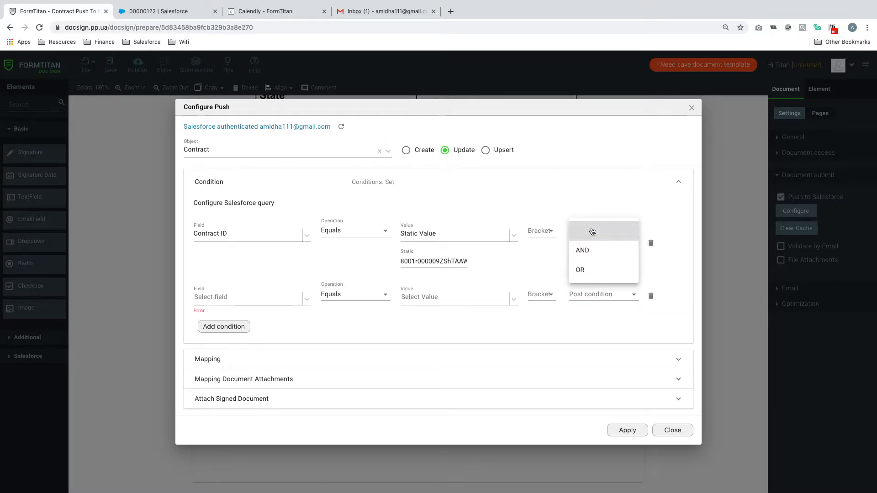
pyautogui.click(649, 288)
pyautogui.click(651, 296)
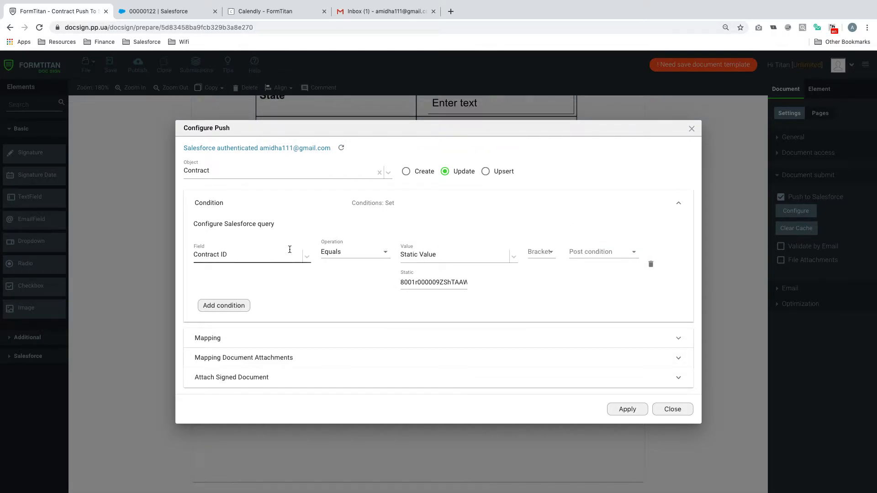
# Open the Contract field mapping and review the Account ID static value and the billing address mappings.
pyautogui.click(216, 336)
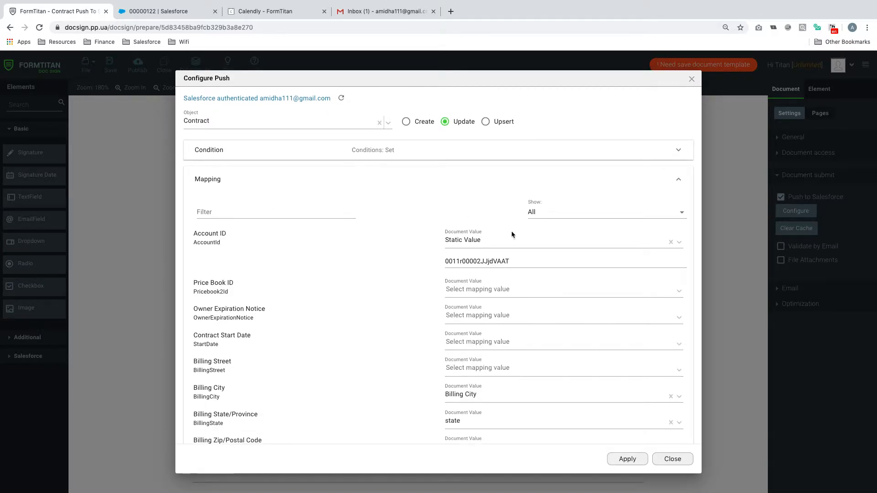
pyautogui.scroll(-2, 507, 232)
pyautogui.click(521, 219)
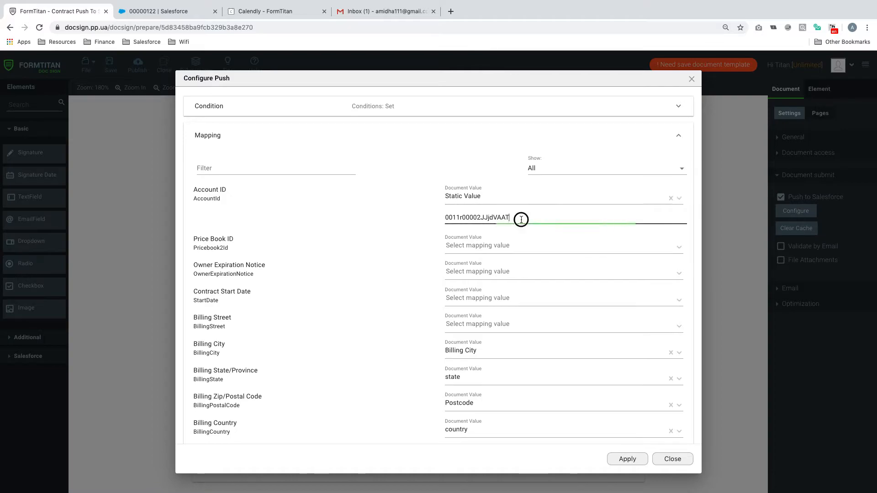
pyautogui.scroll(-3, 460, 249)
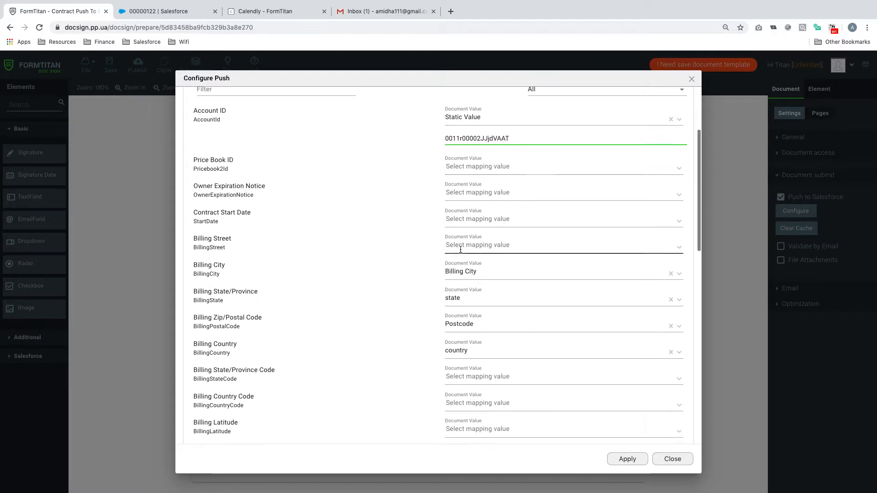
pyautogui.scroll(-1, 460, 250)
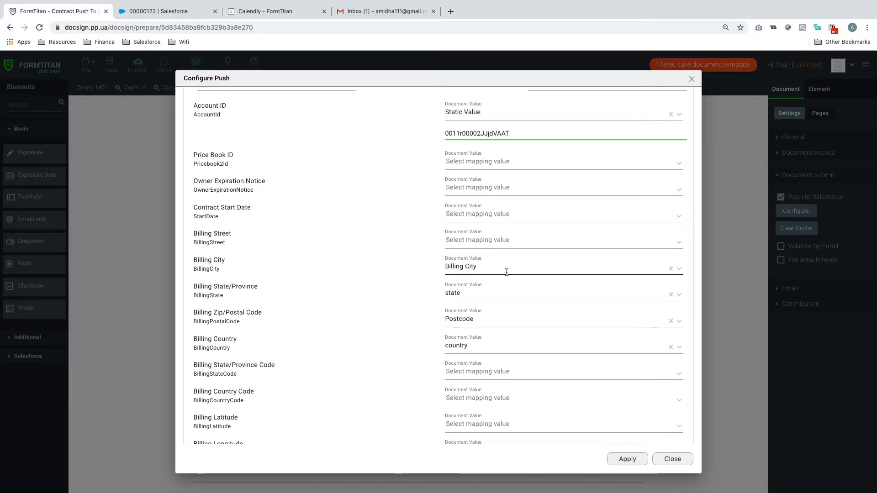
pyautogui.click(481, 298)
pyautogui.click(394, 330)
pyautogui.scroll(-2, 409, 343)
pyautogui.scroll(-5, 463, 306)
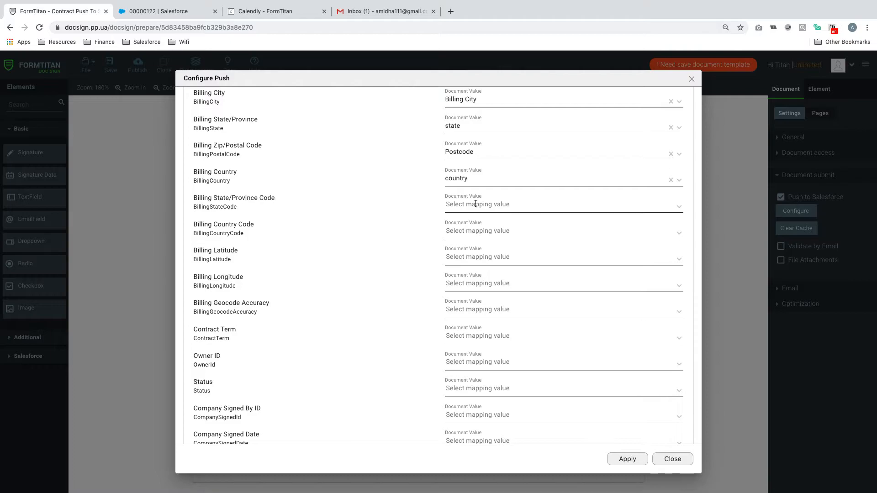
# Map the Salesforce Contract Term field to the document's Contract Term value.
pyautogui.scroll(-3, 479, 235)
pyautogui.click(475, 241)
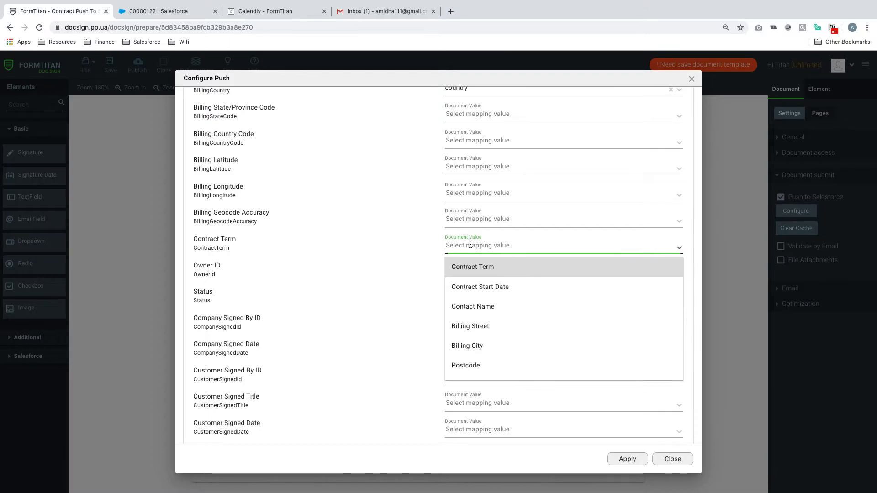
pyautogui.click(470, 270)
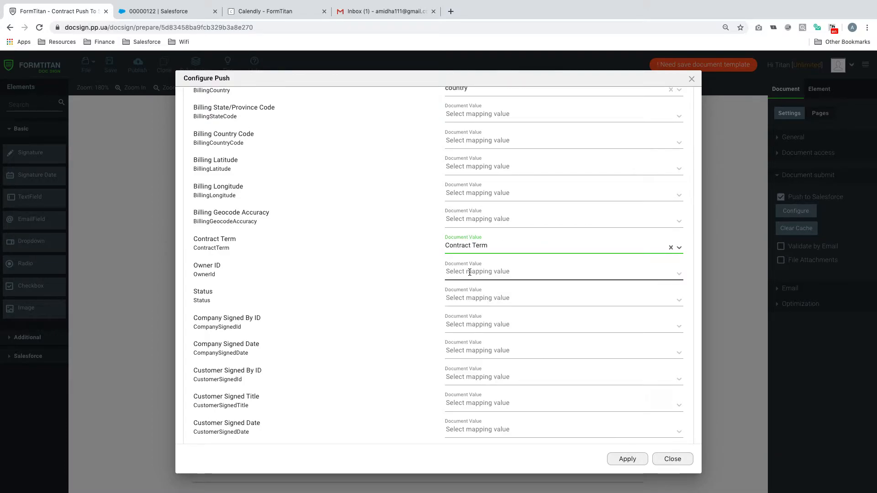
# Map the Salesforce Contact Name field to the document's Contact Name value and apply the push configuration.
pyautogui.scroll(-4, 366, 314)
pyautogui.scroll(-1, 366, 313)
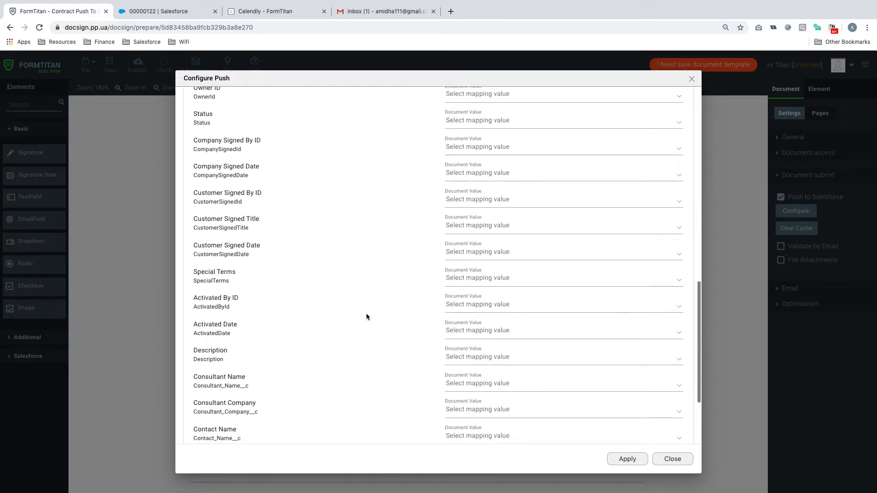
pyautogui.scroll(-2, 365, 314)
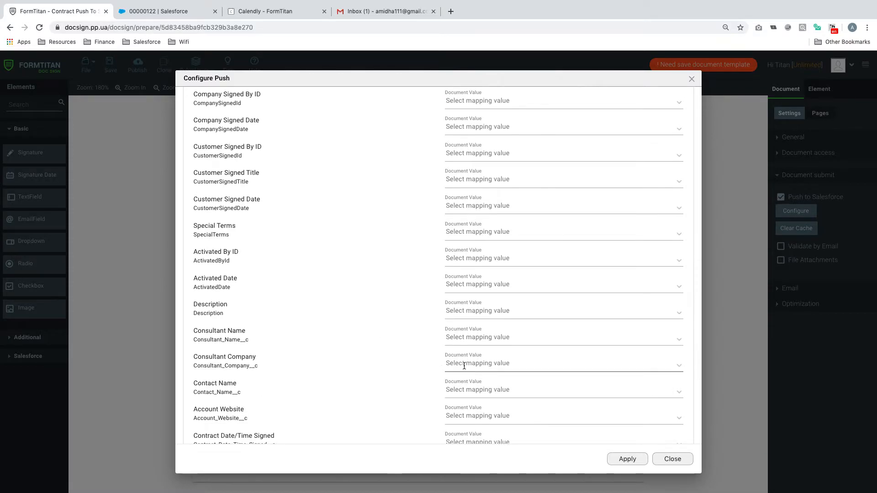
pyautogui.click(462, 390)
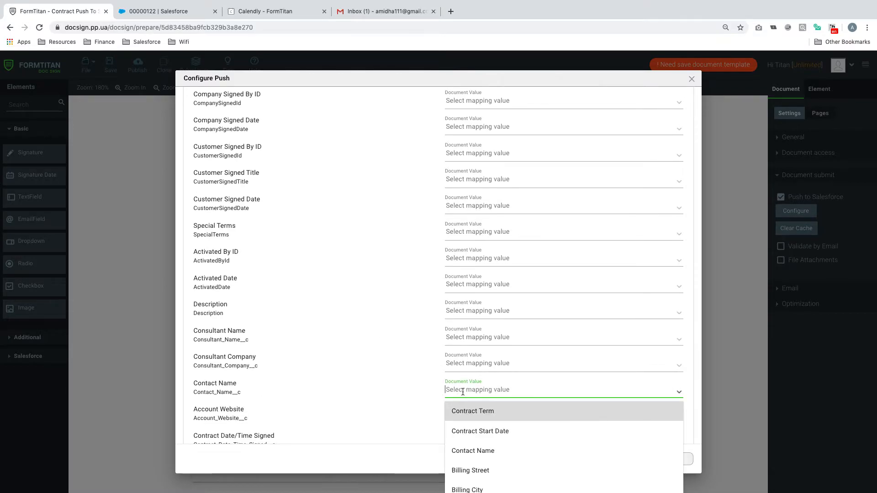
pyautogui.click(475, 450)
pyautogui.scroll(-2, 383, 363)
pyautogui.scroll(15, 383, 365)
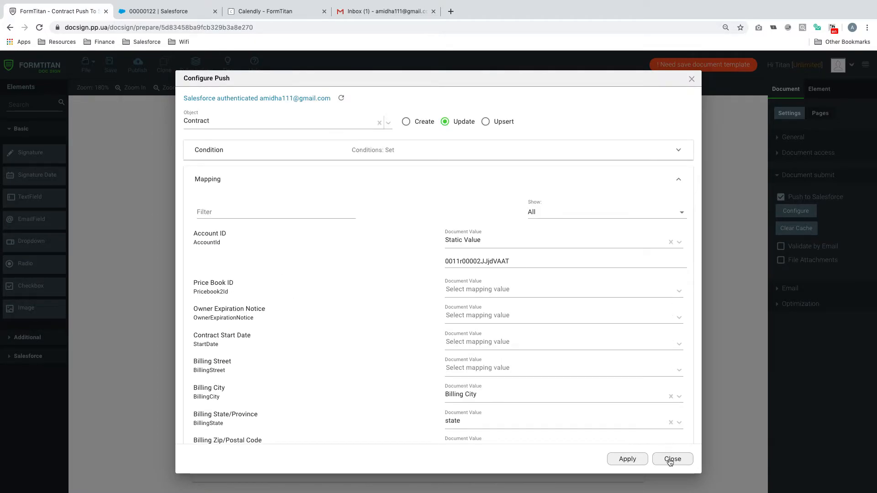
pyautogui.click(627, 459)
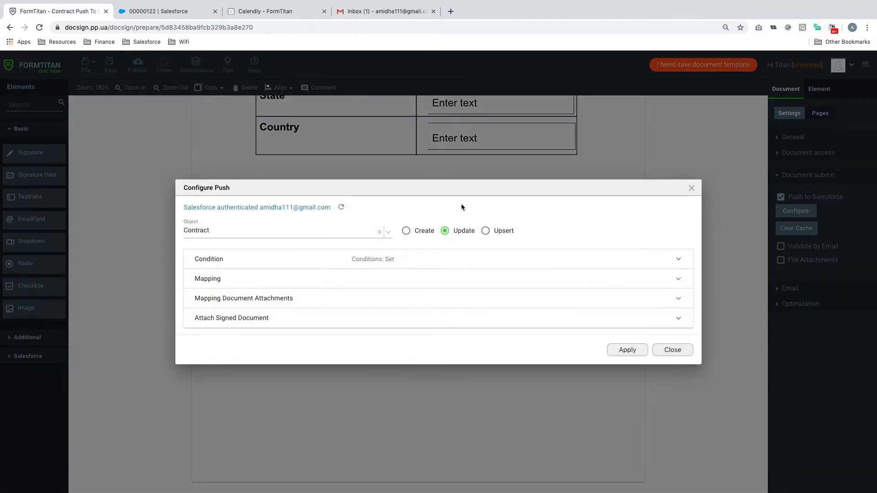
# Reopen the Contract field mapping and map the Salesforce Billing Street field to the document's Billing Street value.
pyautogui.click(241, 281)
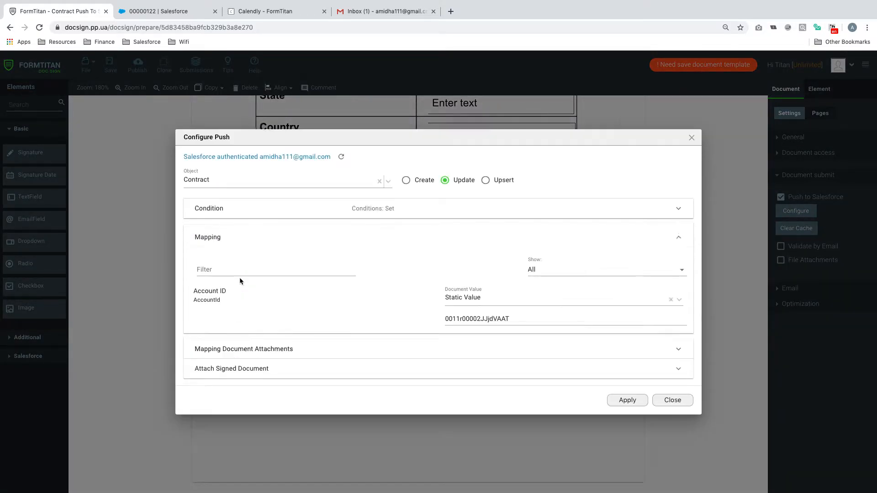
pyautogui.scroll(-5, 343, 317)
pyautogui.scroll(-9, 343, 321)
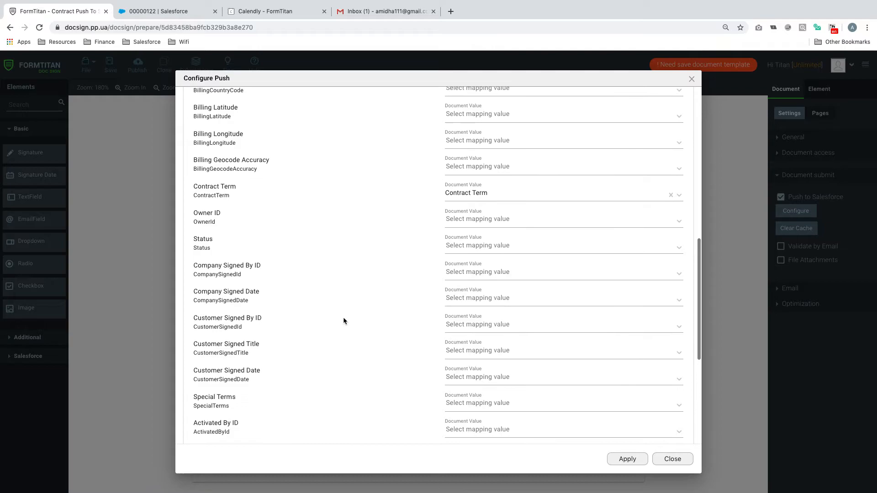
pyautogui.scroll(4, 344, 321)
pyautogui.scroll(8, 343, 317)
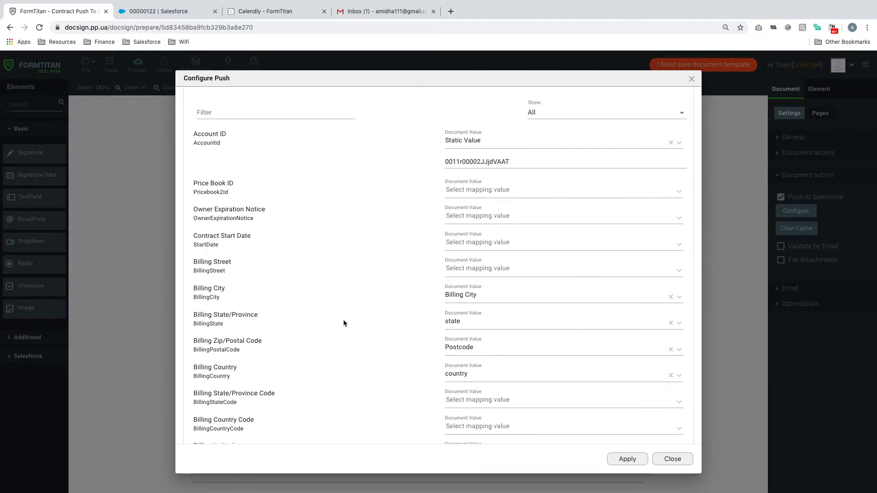
pyautogui.click(476, 269)
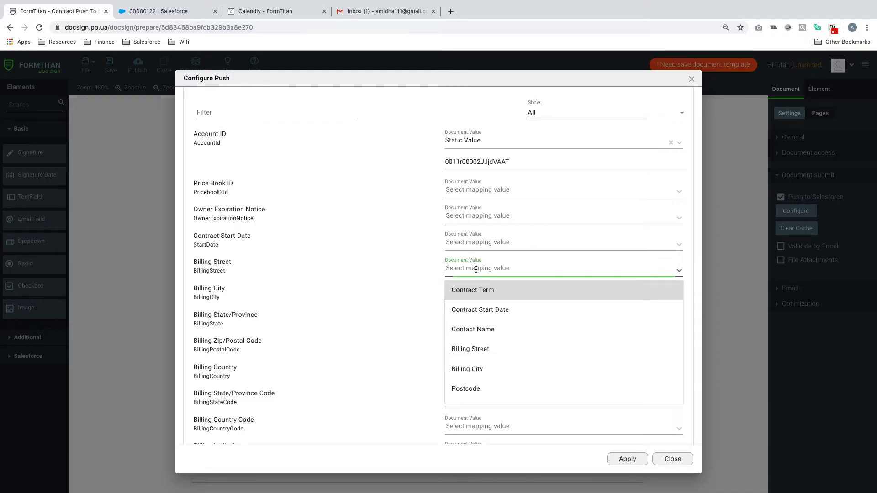
pyautogui.click(486, 353)
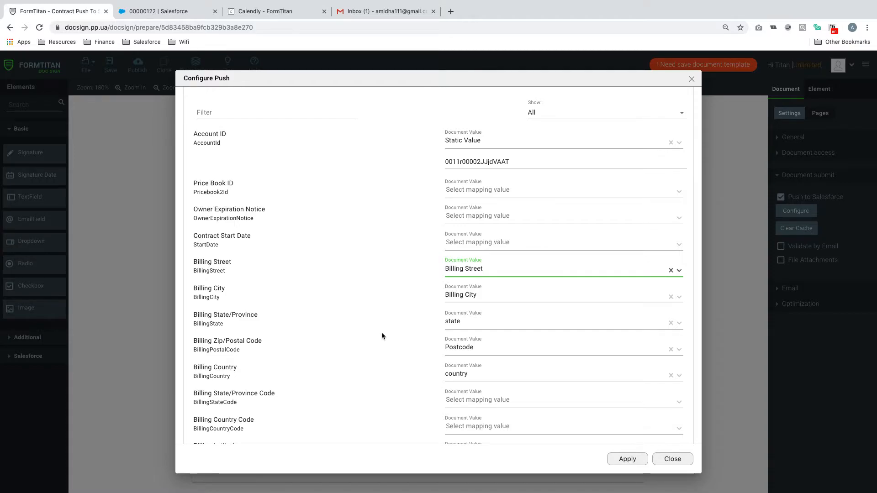
# Review the remaining field mappings, the document attachment mapping and the Attach Signed Document settings for the Content Version object.
pyautogui.scroll(-10, 382, 336)
pyautogui.scroll(-3, 382, 336)
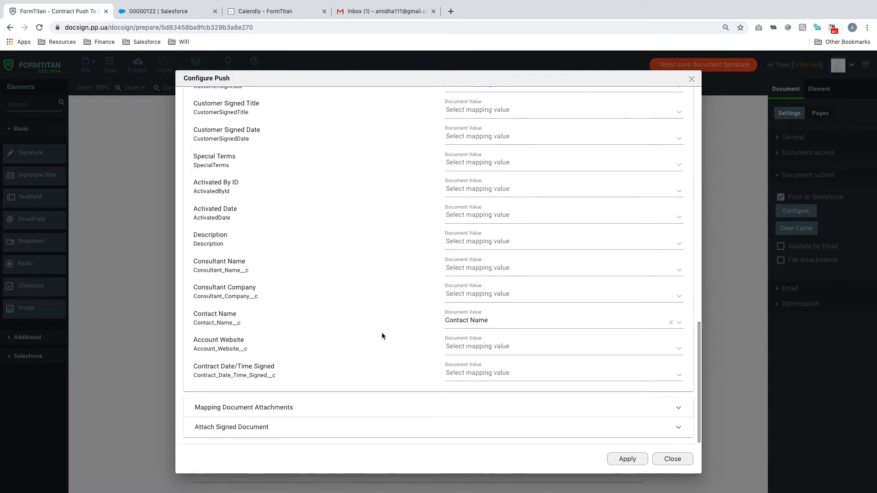
pyautogui.scroll(8, 382, 336)
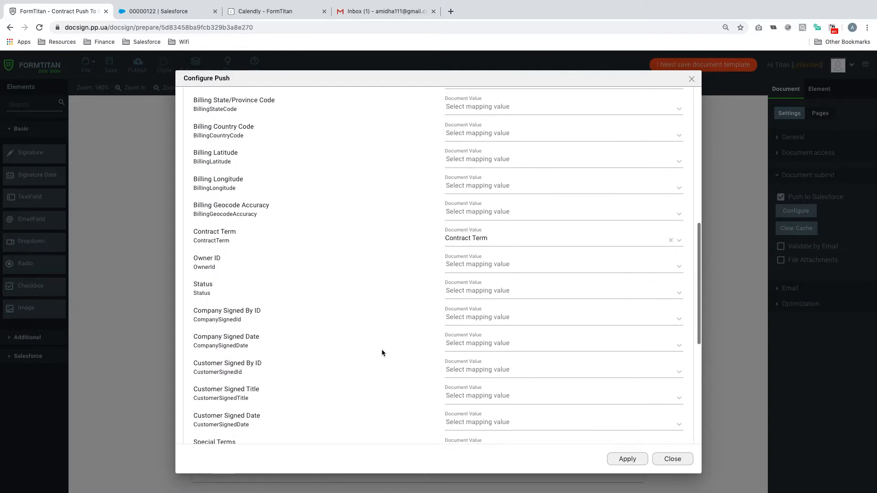
pyautogui.scroll(-8, 382, 353)
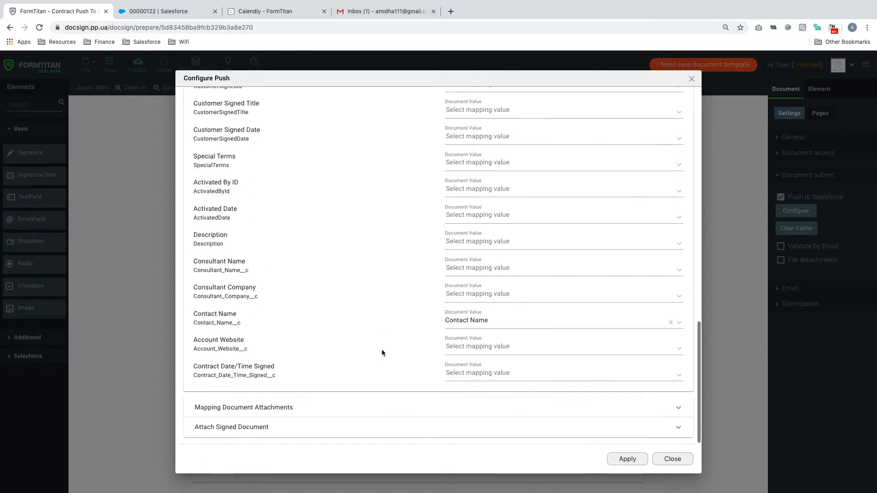
pyautogui.click(252, 410)
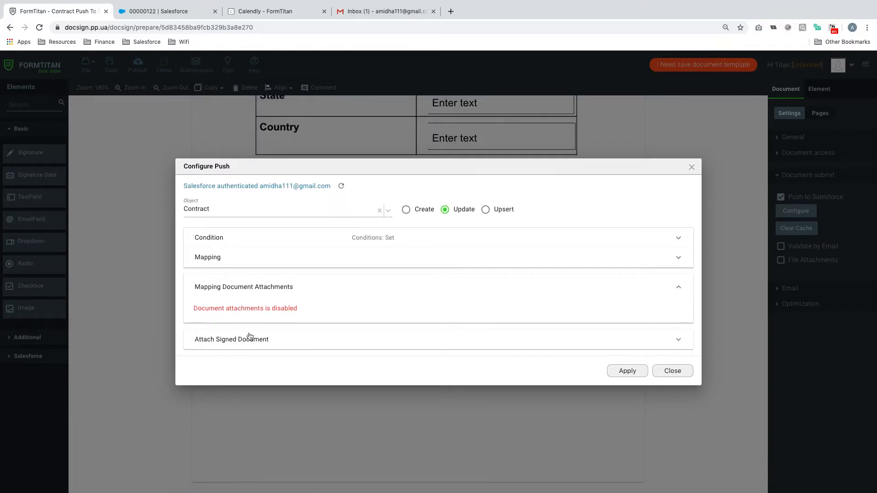
pyautogui.click(250, 338)
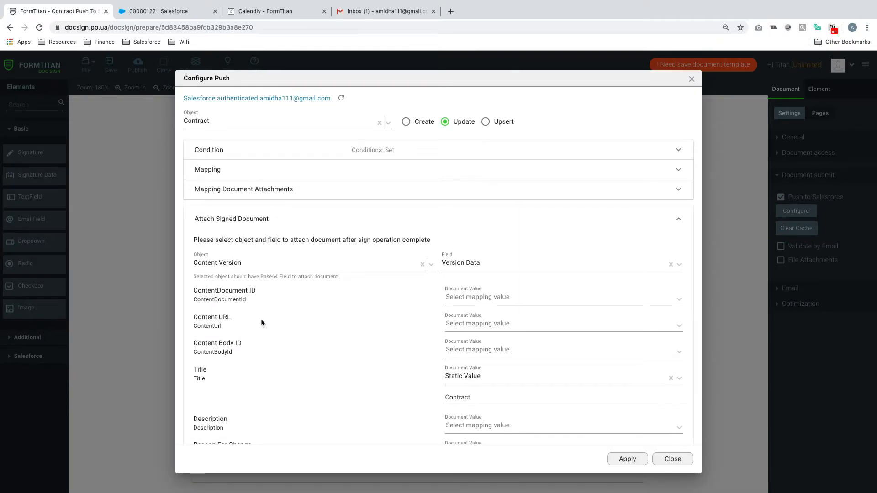
pyautogui.scroll(-3, 367, 379)
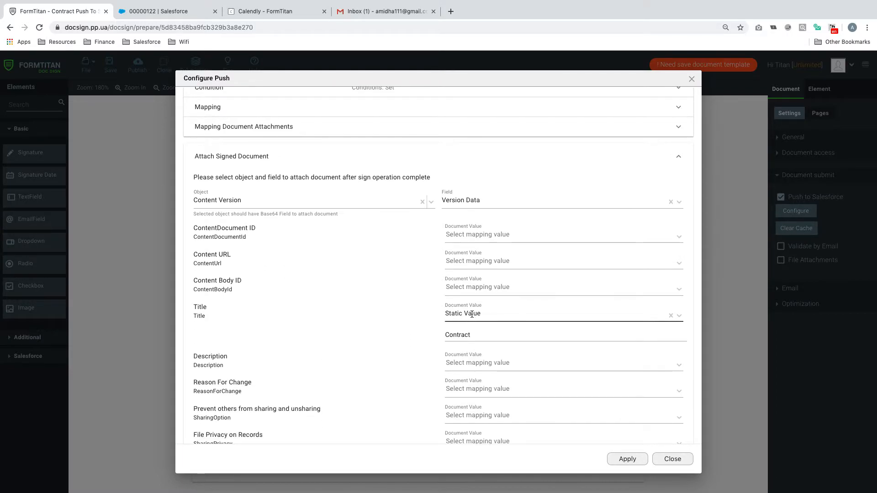
pyautogui.scroll(-10, 479, 336)
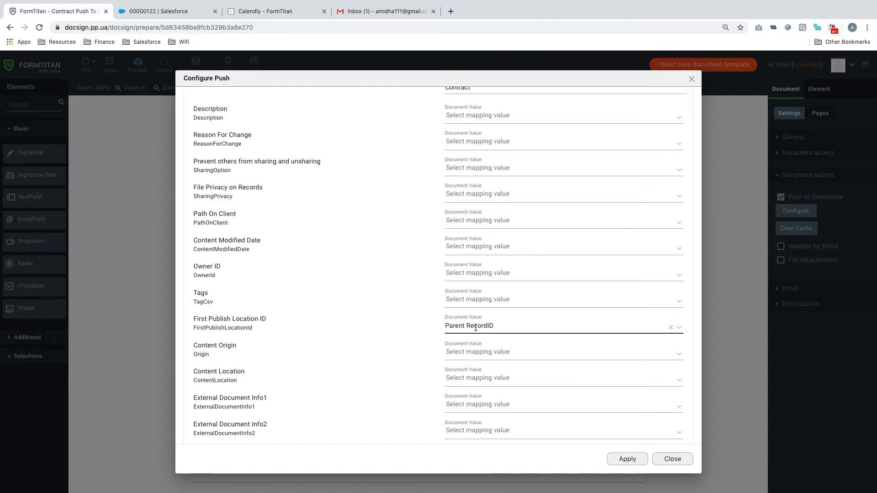
pyautogui.scroll(-2, 411, 341)
pyautogui.scroll(15, 407, 341)
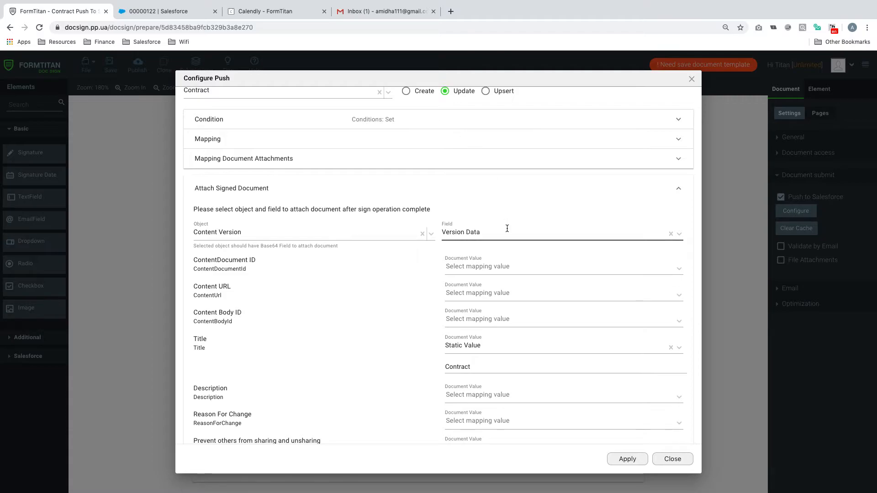
# Save the template with the push configuration applied and publish the document.
pyautogui.click(625, 459)
pyautogui.click(111, 63)
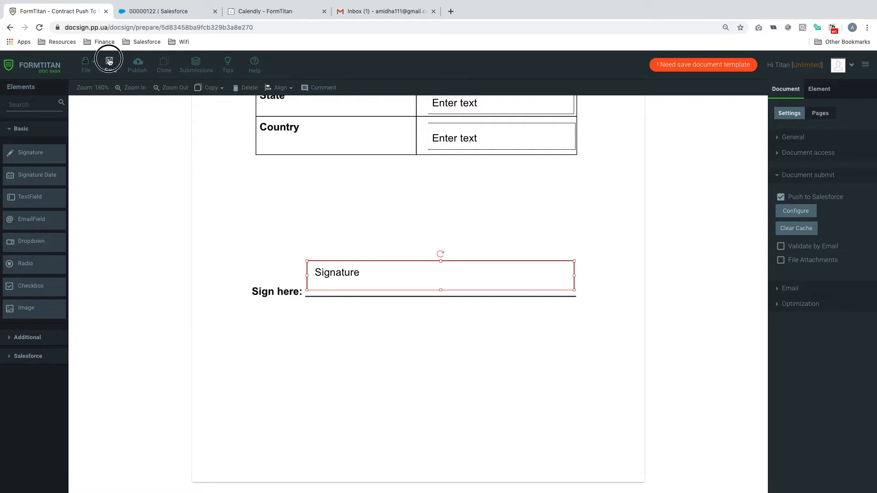
pyautogui.click(137, 65)
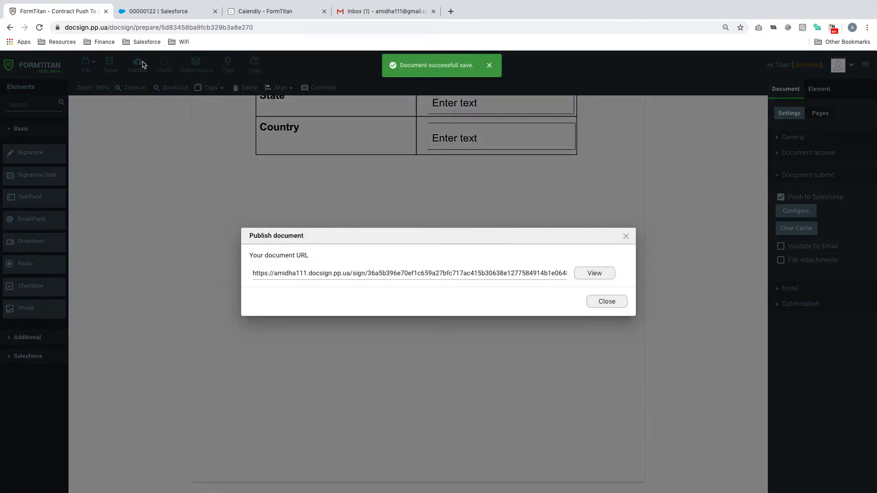
# Open the published document and enter 24 as the Contract Term (months) on its second page.
pyautogui.click(589, 273)
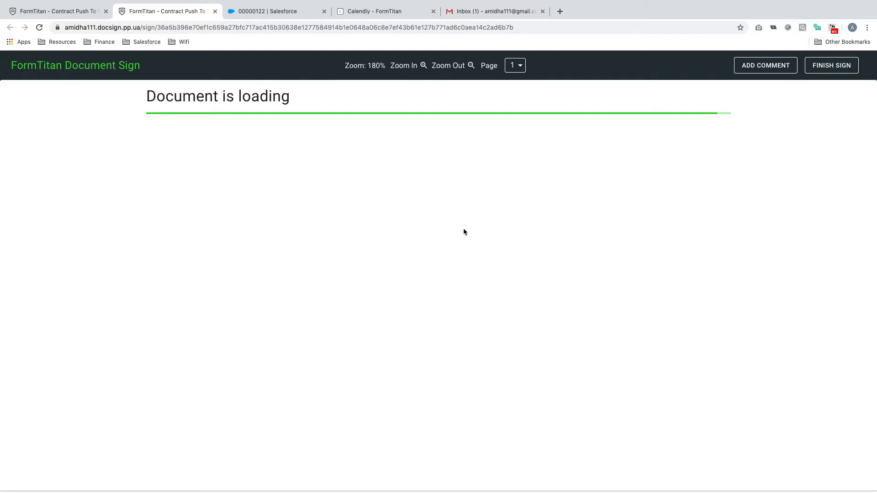
pyautogui.scroll(-10, 463, 232)
pyautogui.scroll(-10, 464, 232)
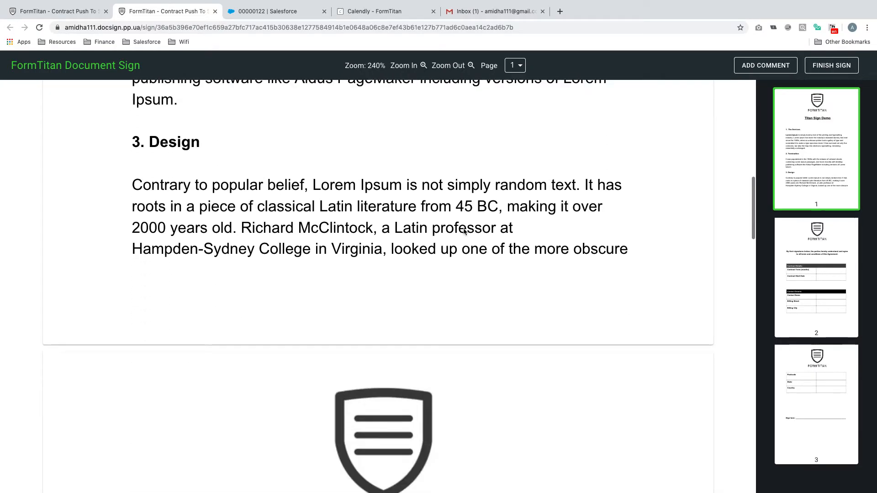
pyautogui.click(450, 305)
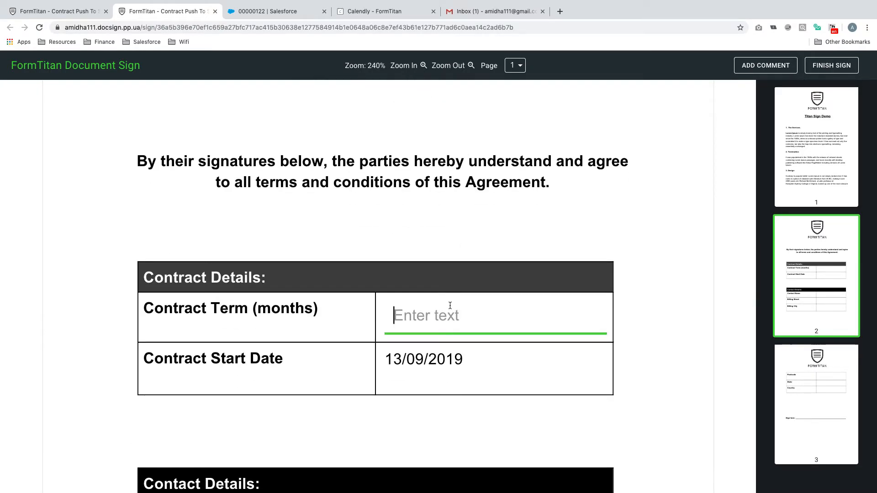
pyautogui.write('24')
# Enter the contact's full name and the billing street in the Contact Details table on the second page.
pyautogui.scroll(-7, 545, 366)
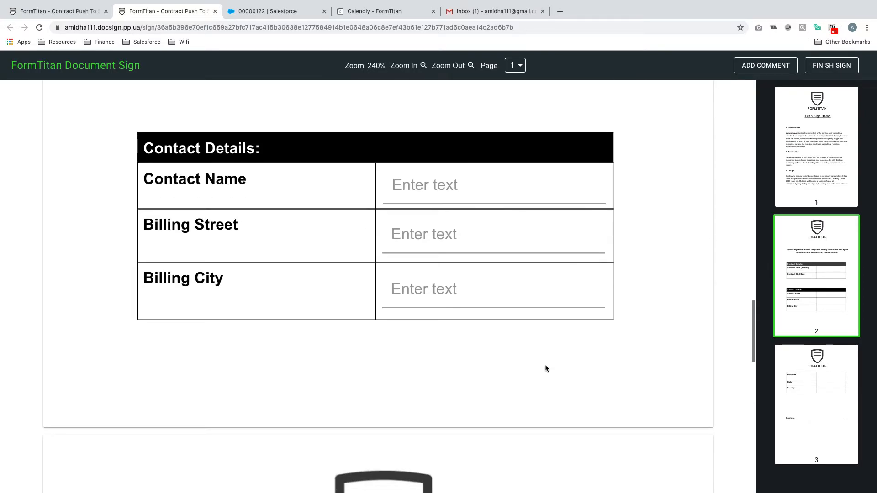
pyautogui.click(455, 209)
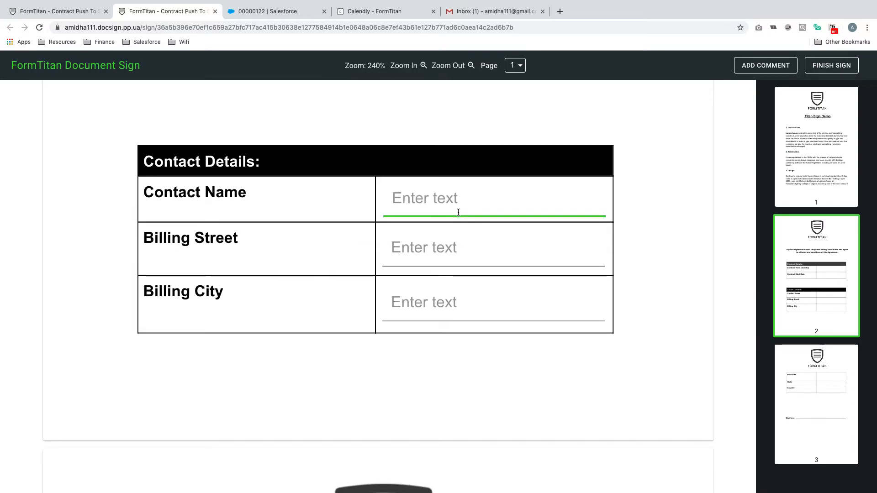
pyautogui.write('Joe Bloggs')
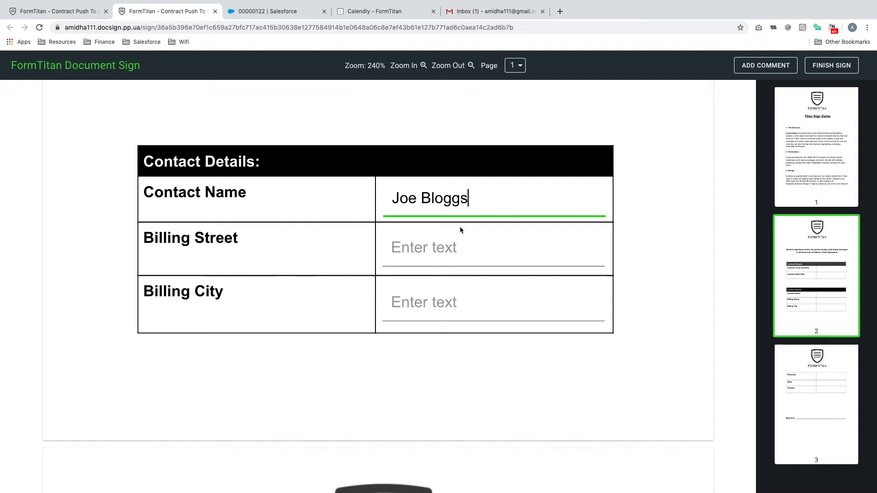
pyautogui.click(463, 254)
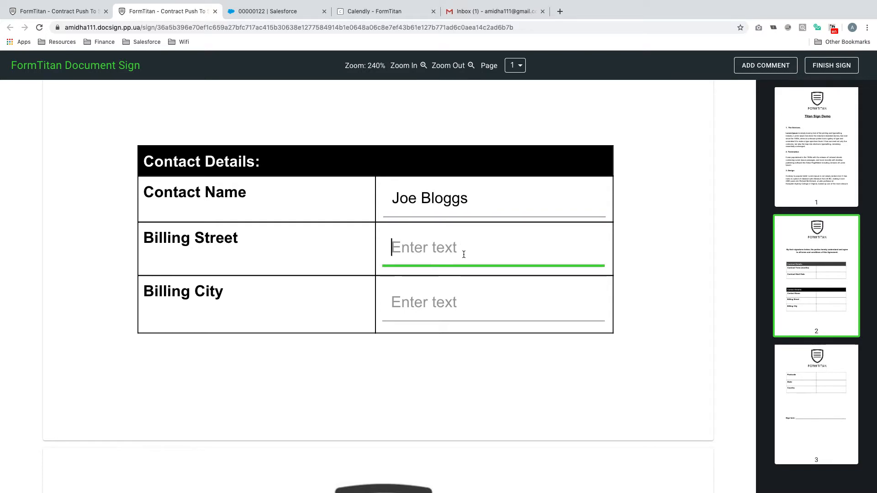
pyautogui.write('Alabama Street')
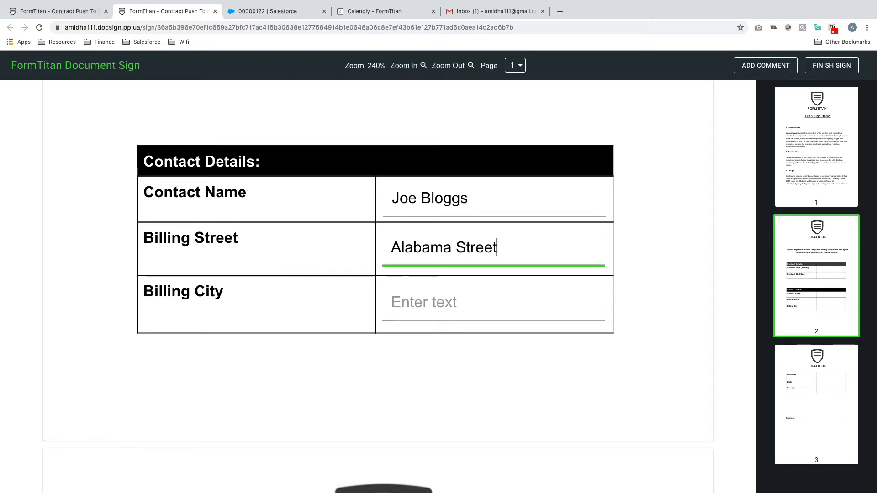
# Copy the Billing Street entry into Billing City and replace its last word with City.
pyautogui.hotkey('ctrl', 'a')
pyautogui.hotkey('ctrl', 'c')
pyautogui.click(509, 313)
pyautogui.hotkey('ctrl', 'v')
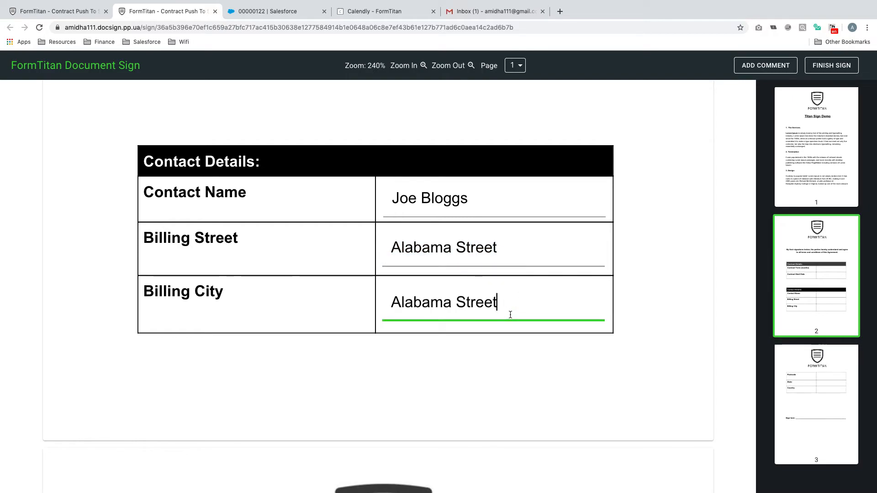
pyautogui.press('BackSpace')
pyautogui.press('BackSpace')
pyautogui.press('BackSpace')
pyautogui.press('BackSpace')
pyautogui.write('City')
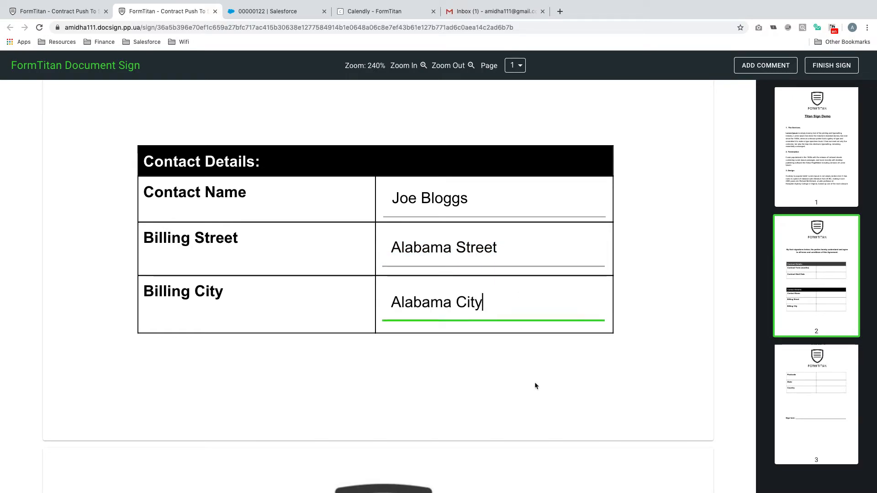
# Enter the postcode in the address table on the document's third page.
pyautogui.scroll(-5, 536, 386)
pyautogui.scroll(-2, 535, 386)
pyautogui.click(496, 291)
pyautogui.write('Al')
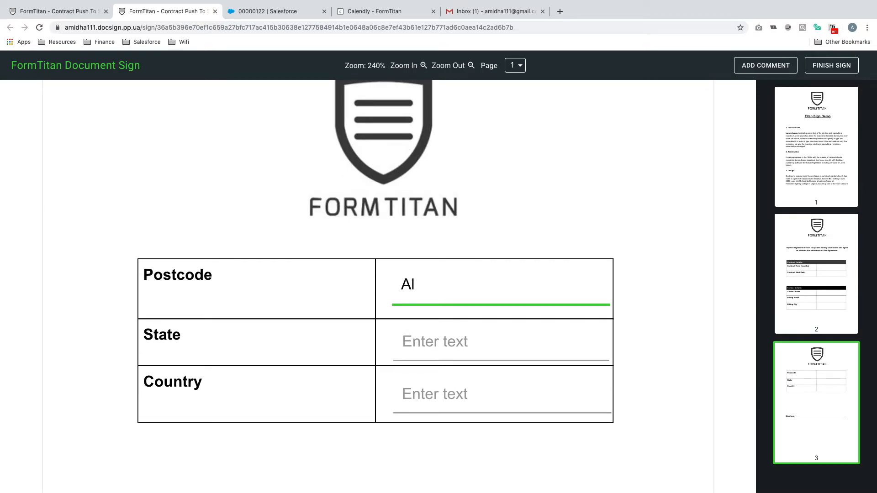
pyautogui.write('@')
pyautogui.press('BackSpace')
pyautogui.write('123545')
# Fill in Alabama as the State and United States as the Country.
pyautogui.click(507, 350)
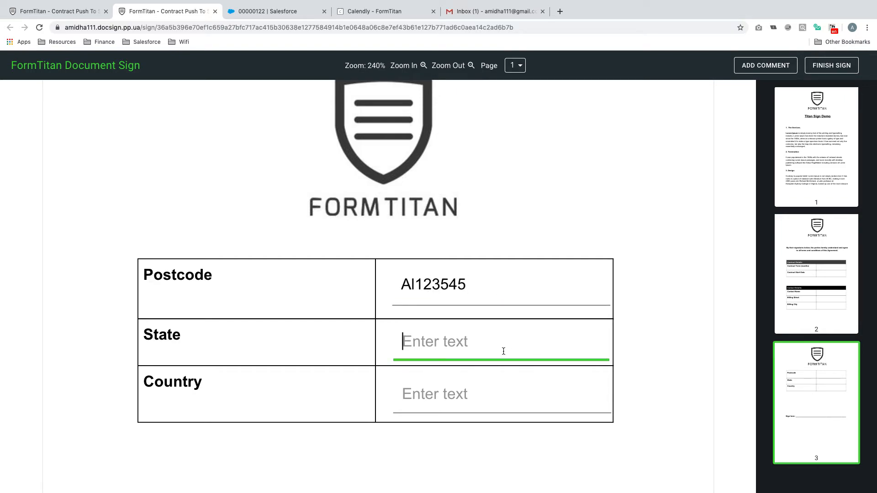
pyautogui.write('Alabama')
pyautogui.click(501, 394)
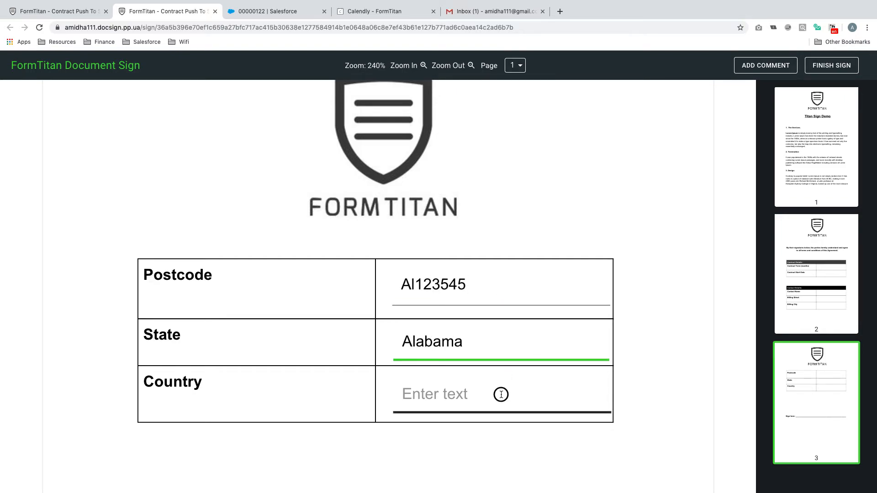
pyautogui.write('United States')
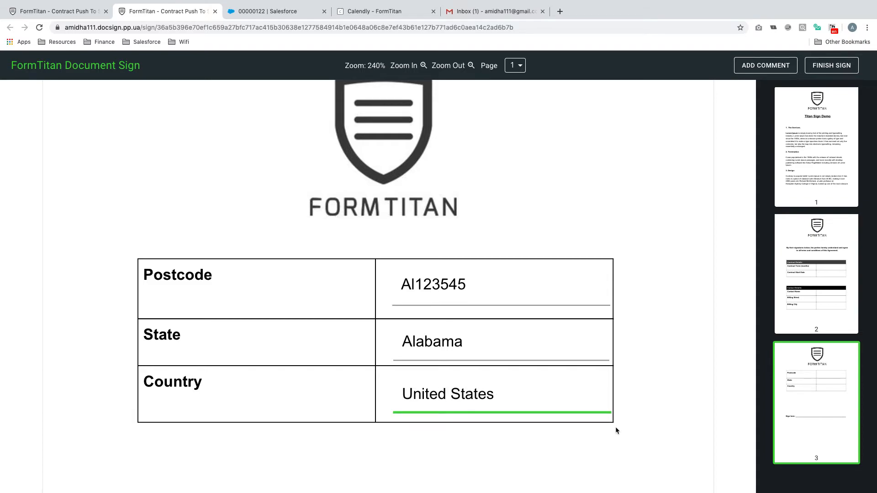
# Sign the document at the signature line using the fourth saved signature.
pyautogui.scroll(-6, 615, 426)
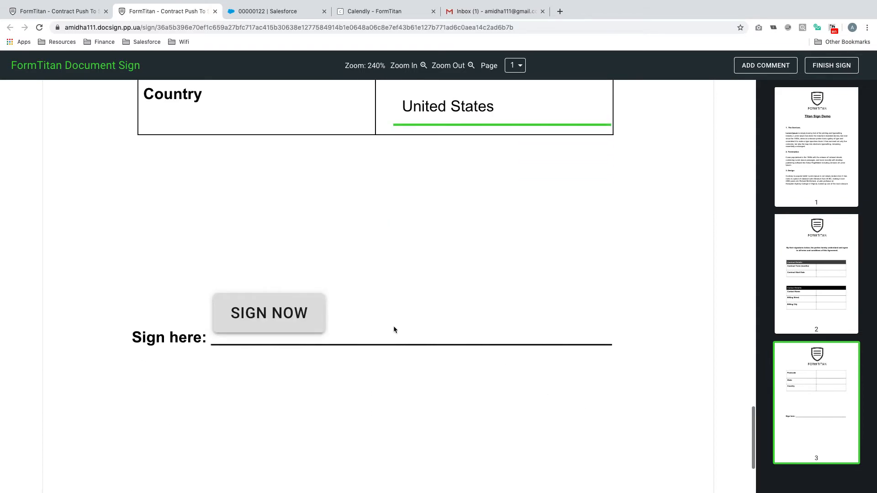
pyautogui.click(297, 318)
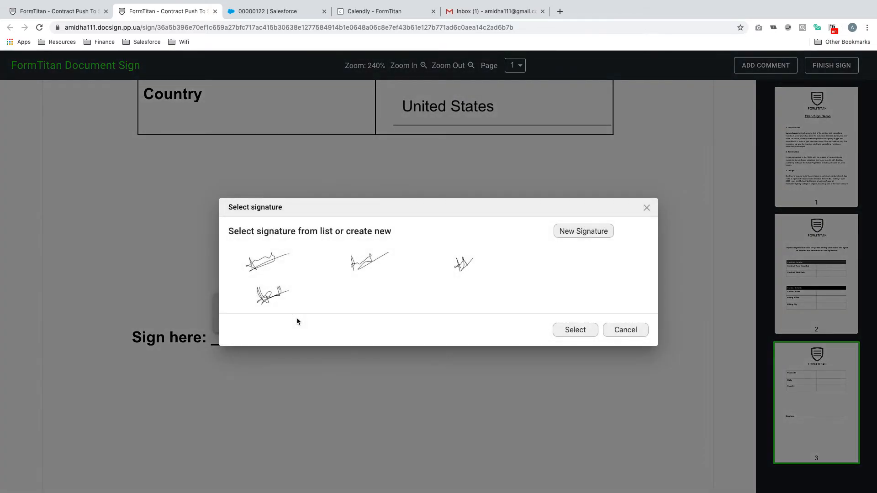
pyautogui.click(270, 292)
pyautogui.click(575, 330)
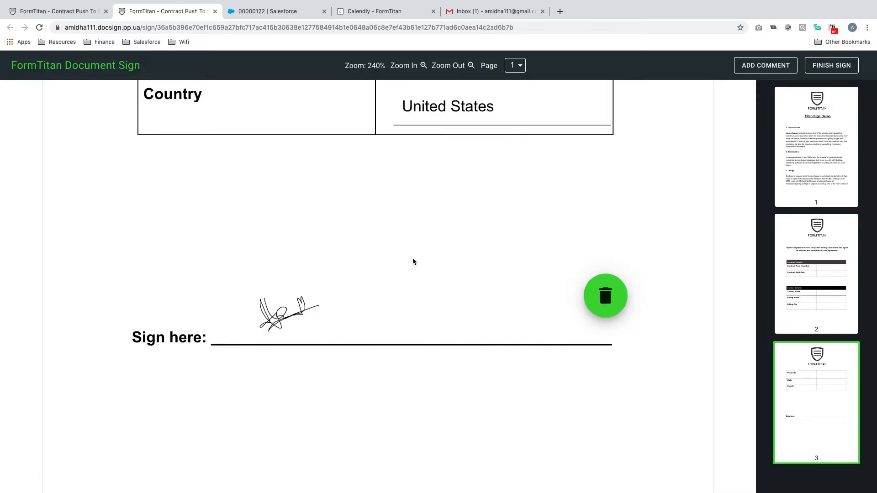
# Check the contract record in Salesforce, return to the published document and finish signing it.
pyautogui.scroll(3, 366, 215)
pyautogui.click(256, 11)
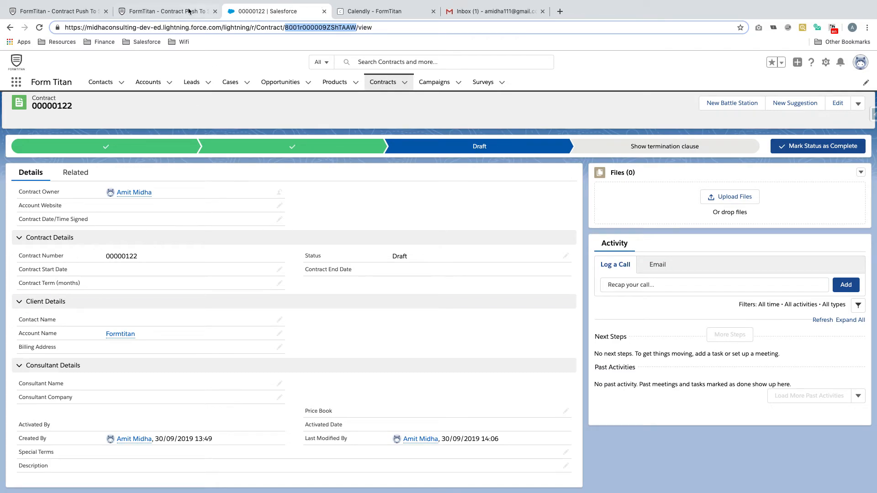
pyautogui.click(175, 12)
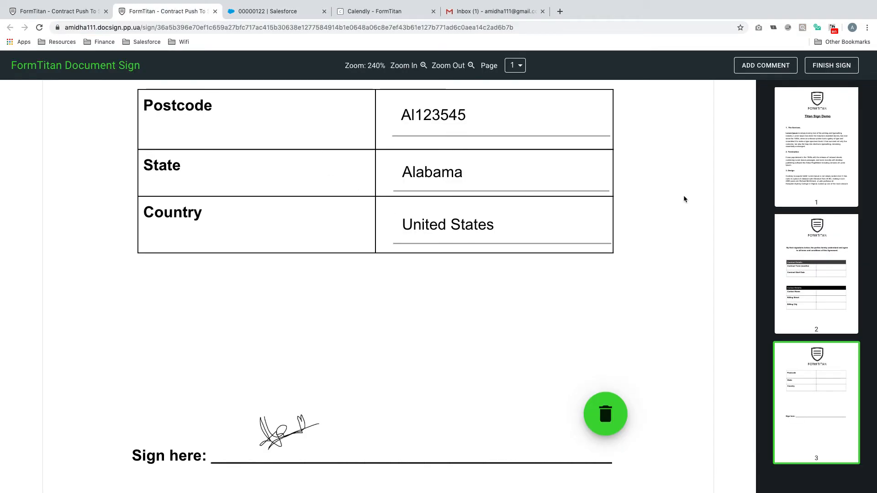
pyautogui.scroll(20, 683, 196)
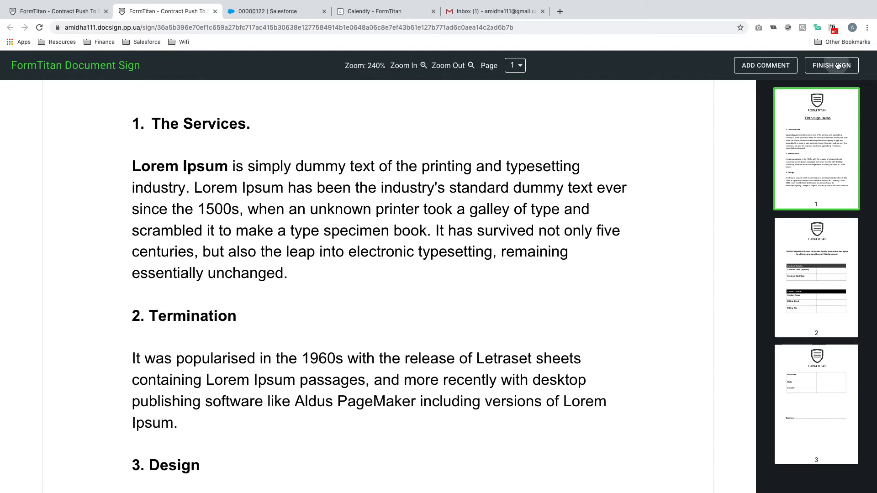
pyautogui.click(831, 65)
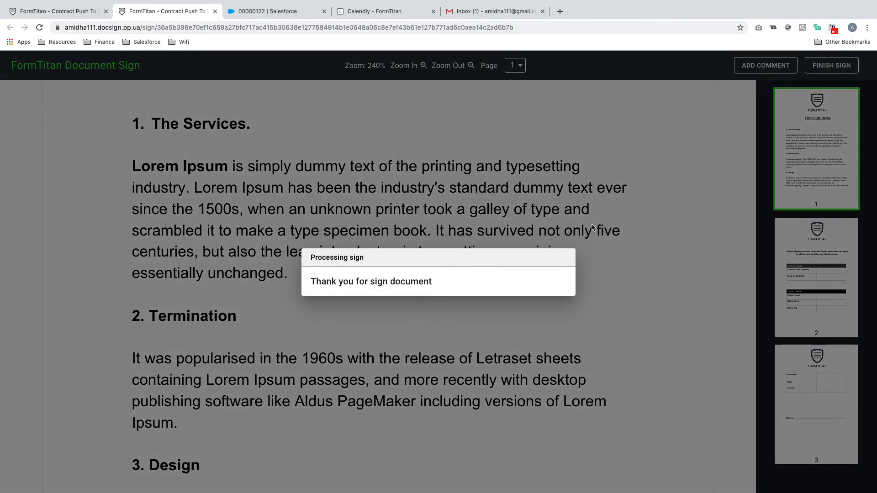
# Return to the FormTitan template editor and close the dialog with the published document URL.
pyautogui.click(102, 11)
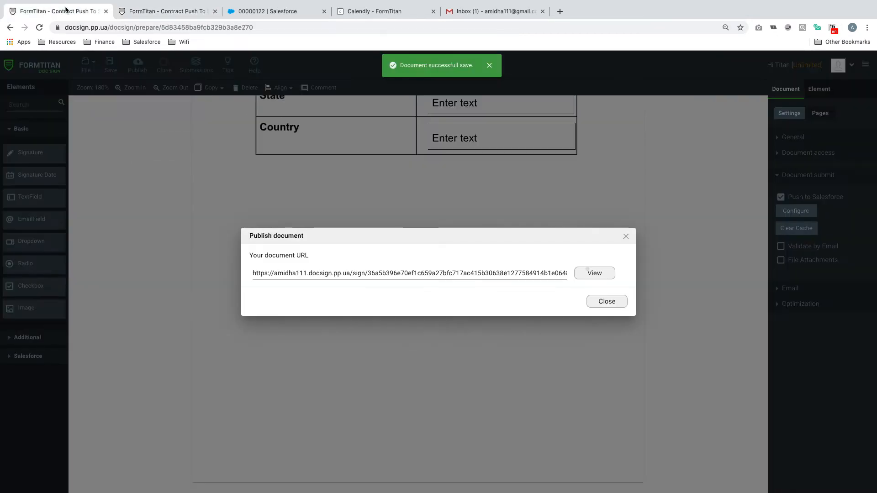
pyautogui.click(172, 8)
pyautogui.click(80, 9)
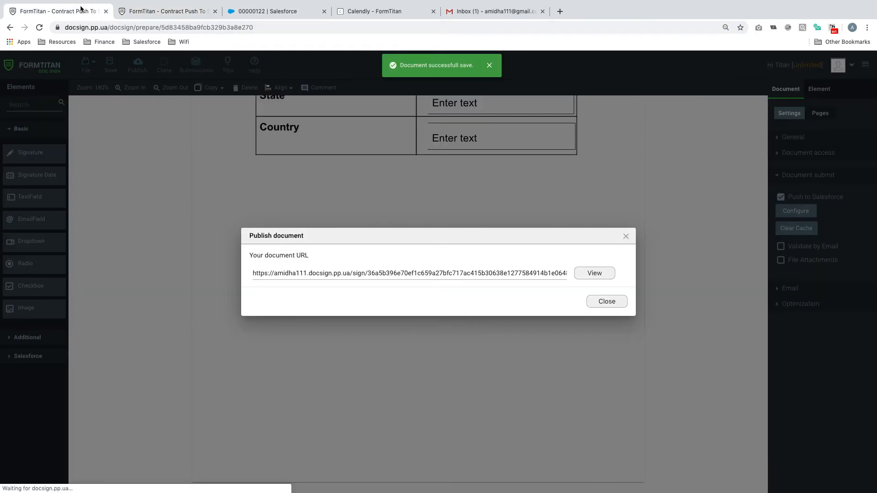
pyautogui.click(610, 305)
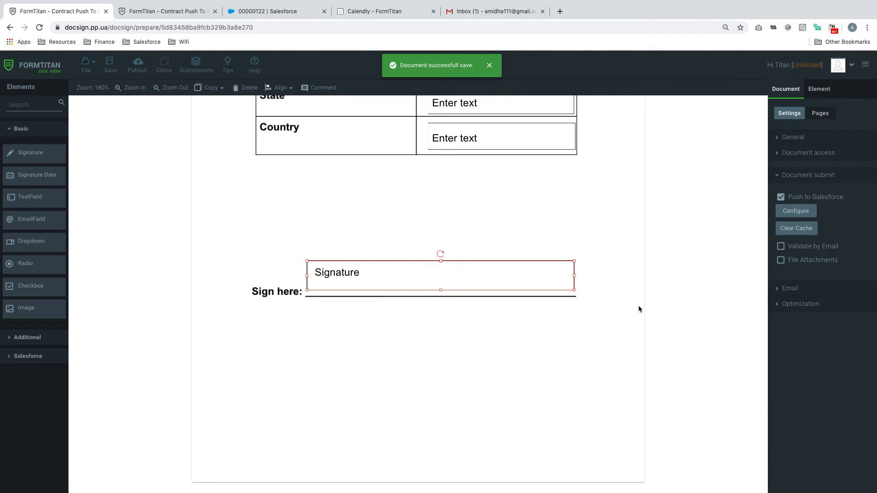
# Review the template's Optimization, document captions, Pages, Document submit and Document access settings.
pyautogui.click(809, 308)
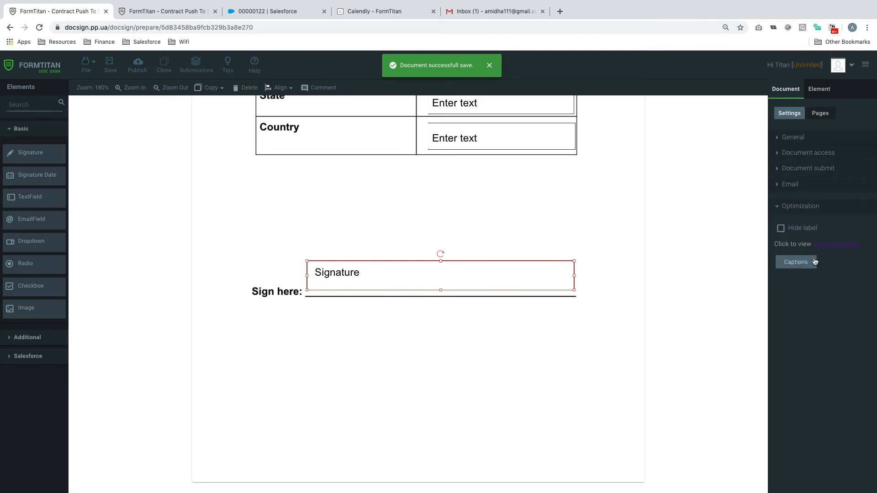
pyautogui.click(820, 113)
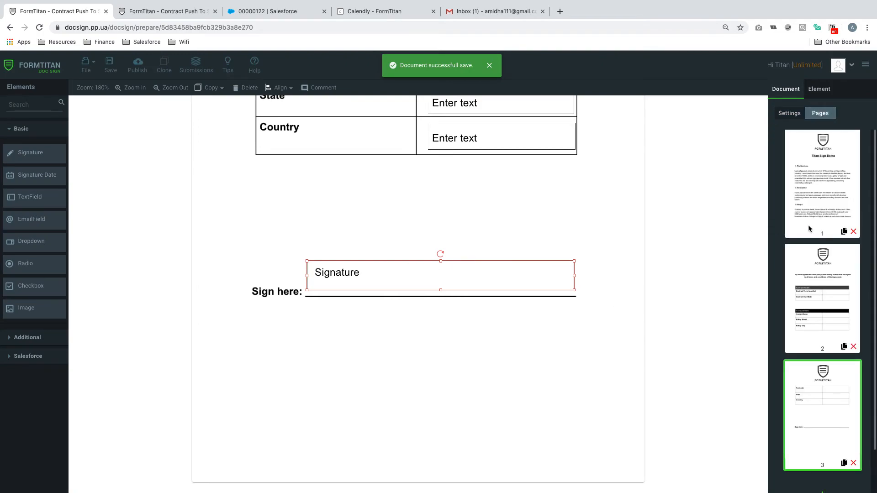
pyautogui.click(787, 115)
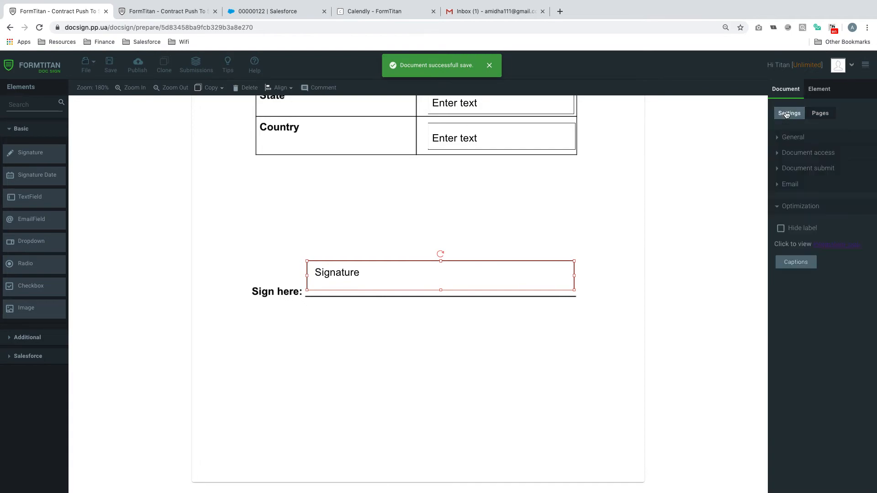
pyautogui.click(801, 207)
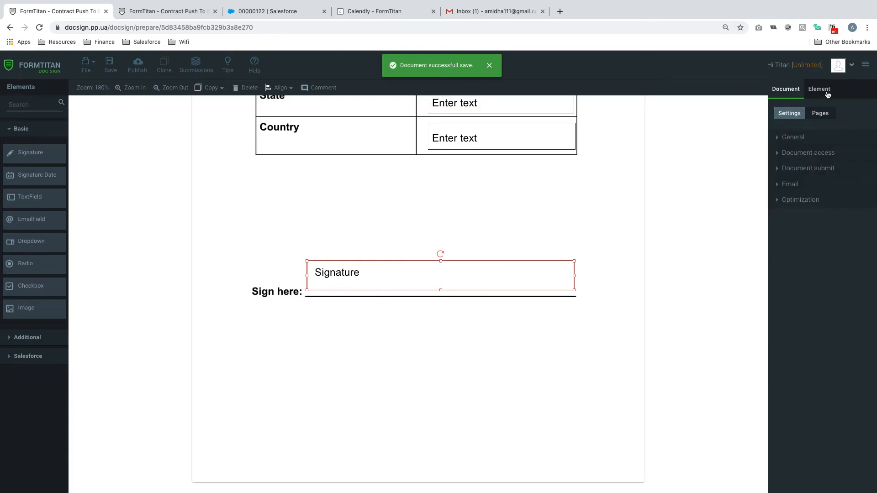
pyautogui.click(627, 227)
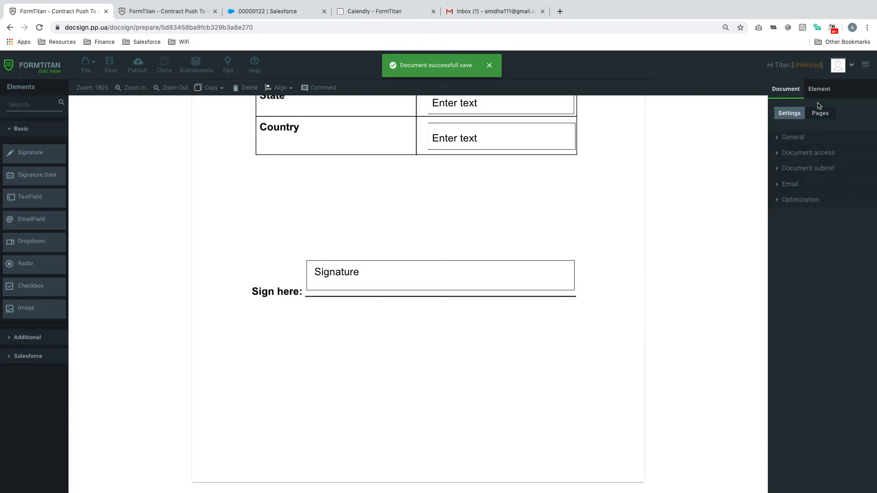
pyautogui.click(785, 200)
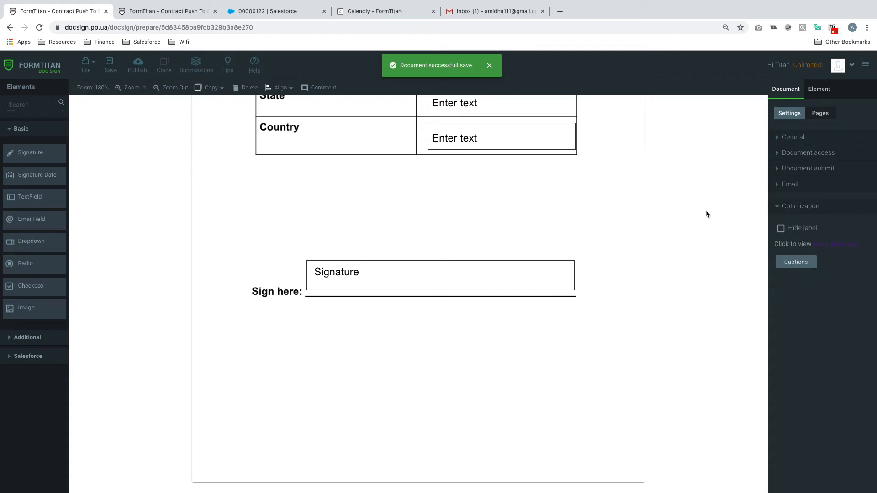
pyautogui.click(796, 262)
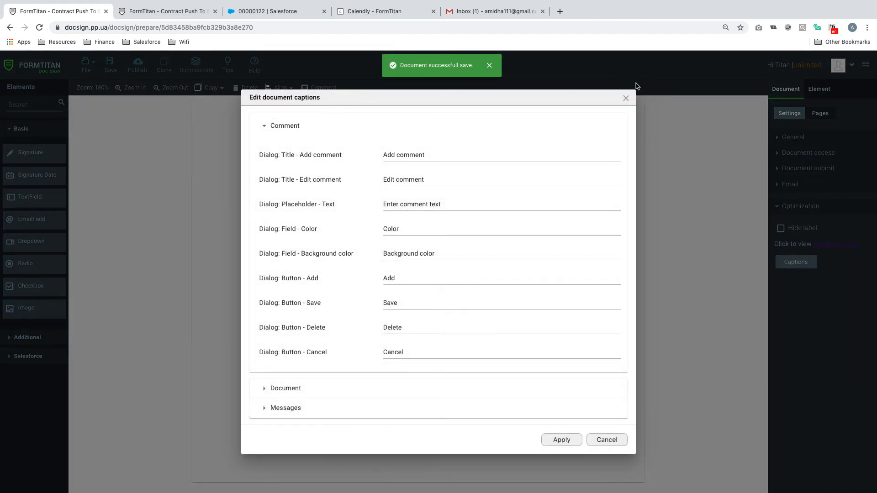
pyautogui.click(624, 98)
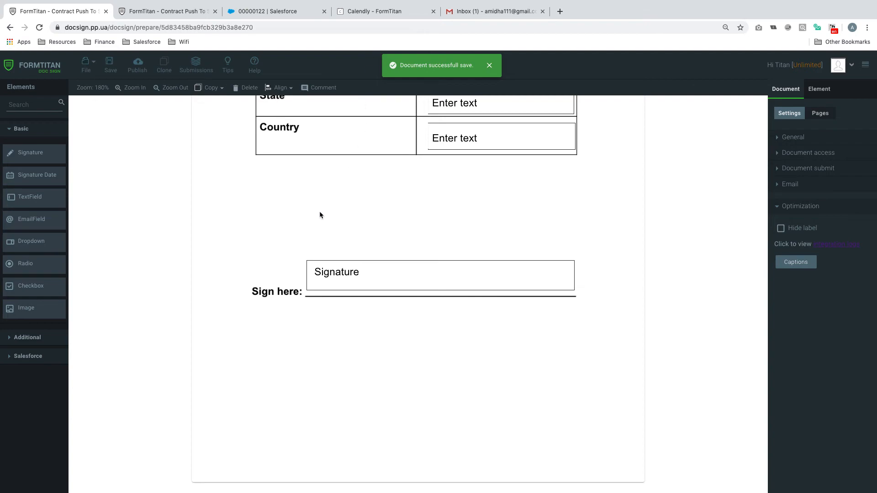
pyautogui.scroll(15, 320, 211)
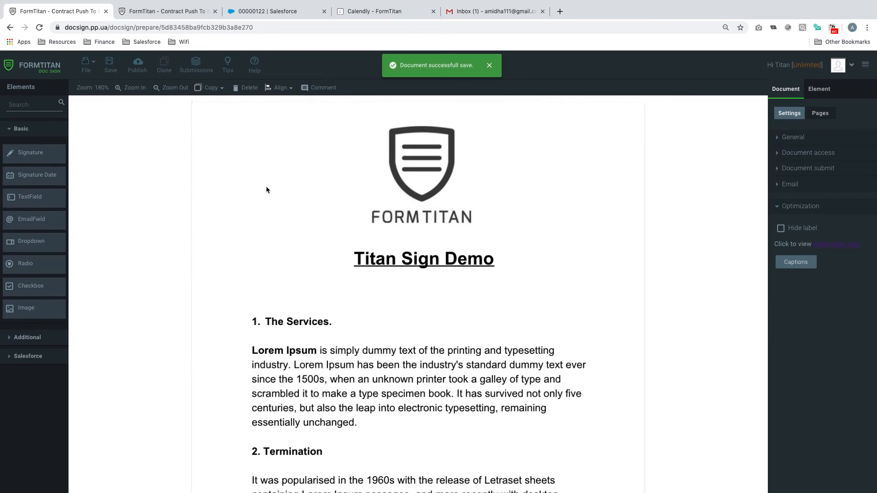
pyautogui.click(804, 169)
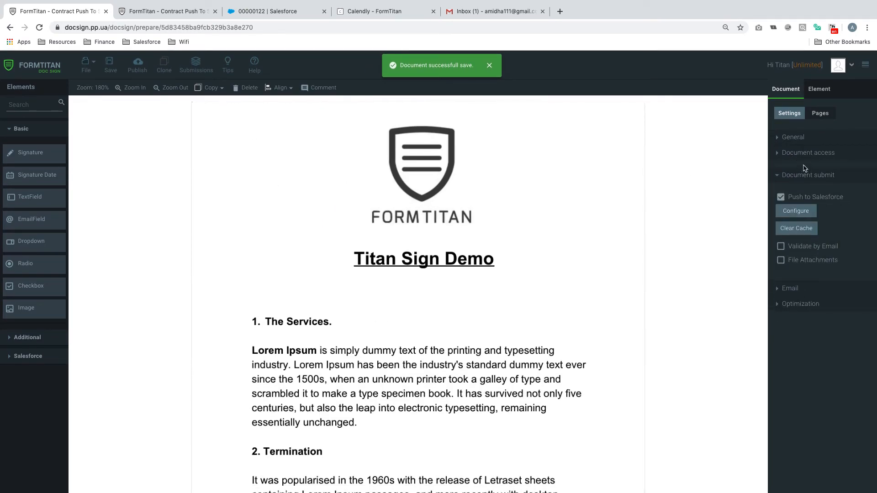
pyautogui.click(800, 304)
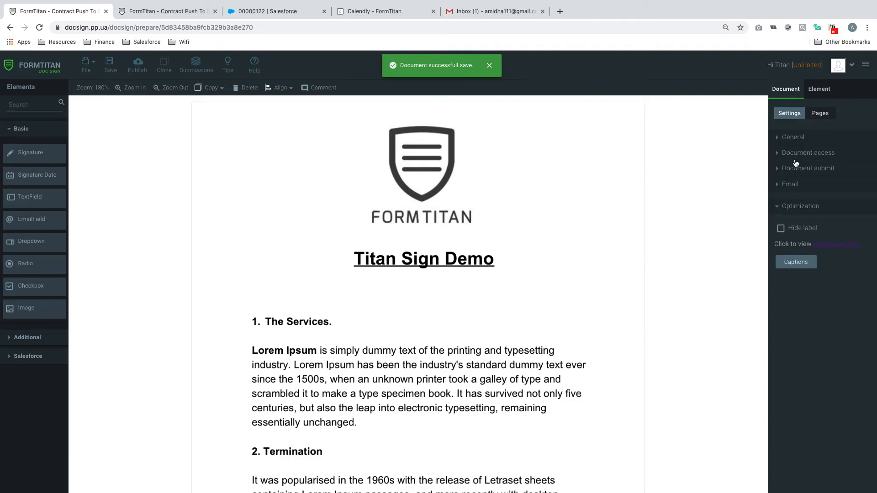
pyautogui.click(796, 154)
pyautogui.click(790, 337)
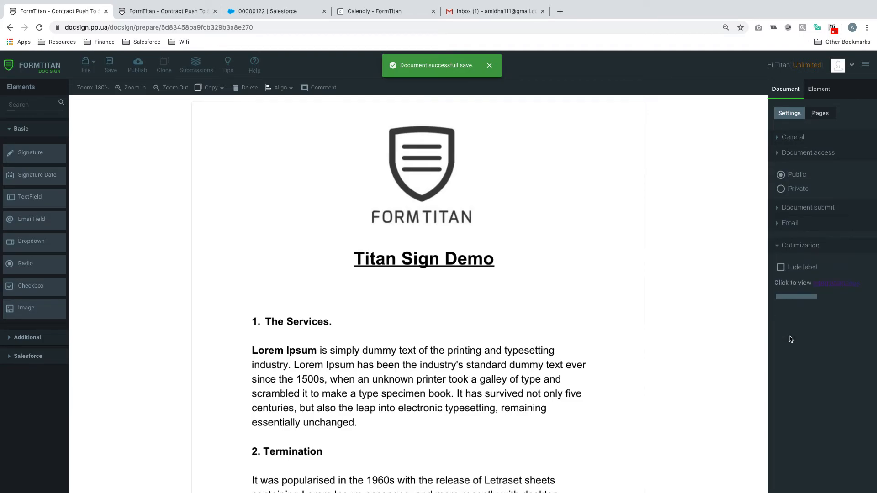
# Switch to Salesforce, reload the contract record and examine its contract details, billing address and attached files.
pyautogui.click(300, 14)
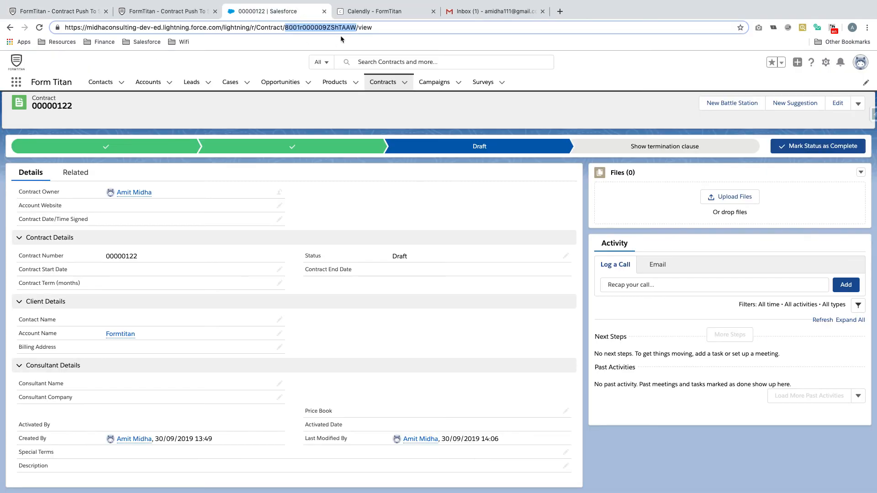
pyautogui.click(40, 27)
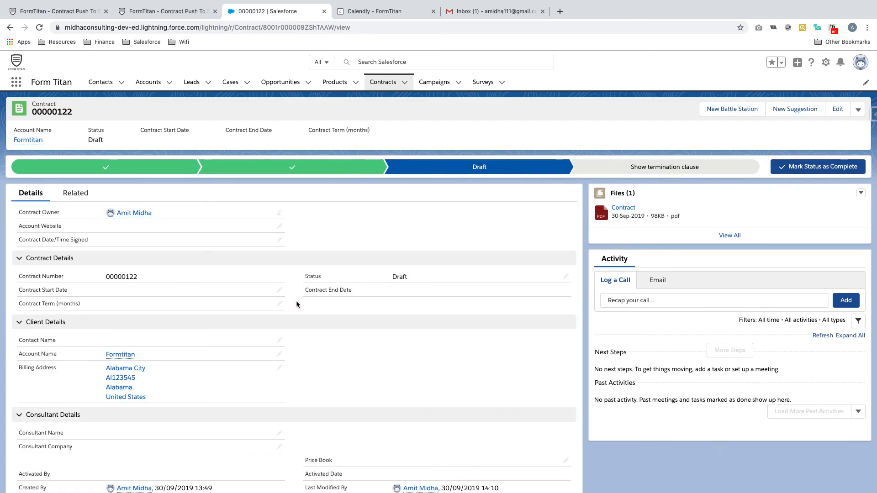
pyautogui.scroll(-2, 214, 351)
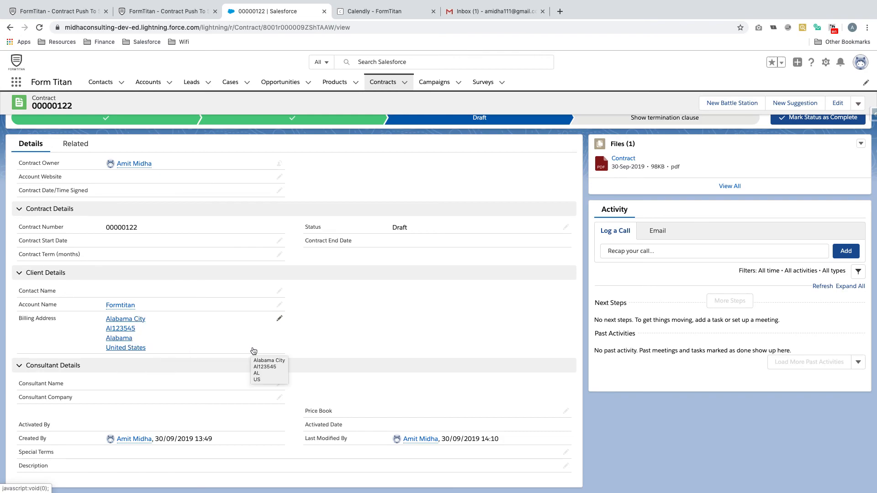
# Open the Contract PDF attached to the Salesforce record and download it.
pyautogui.click(623, 160)
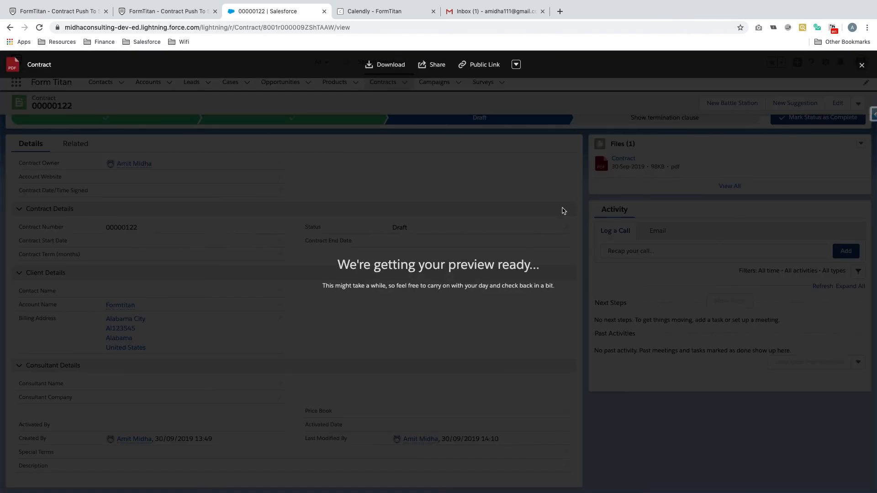
pyautogui.click(384, 65)
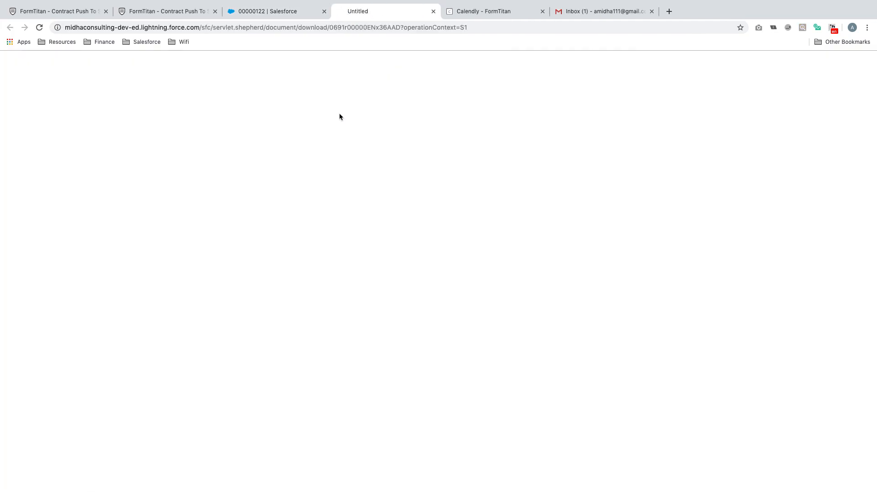